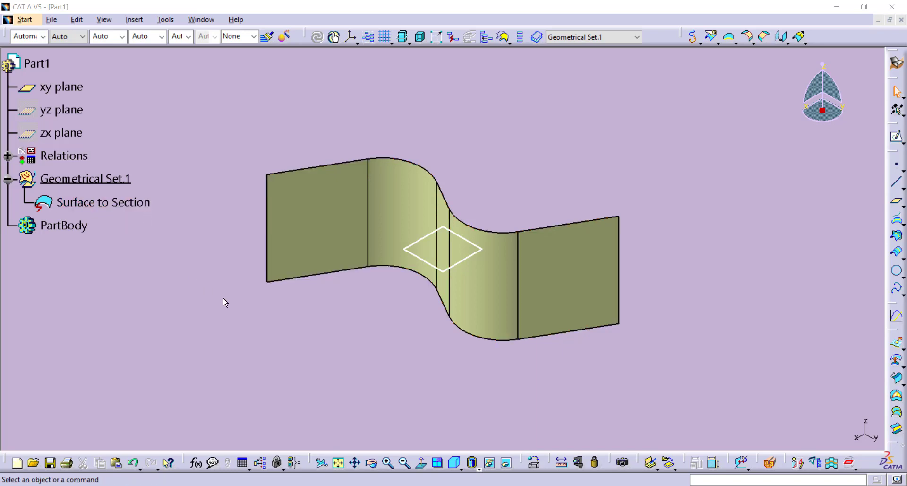
# Start a Connect Checker analysis of Surface-Surface type, with its 0–2 deg colour scale beside the tree.
pyautogui.click(744, 463)
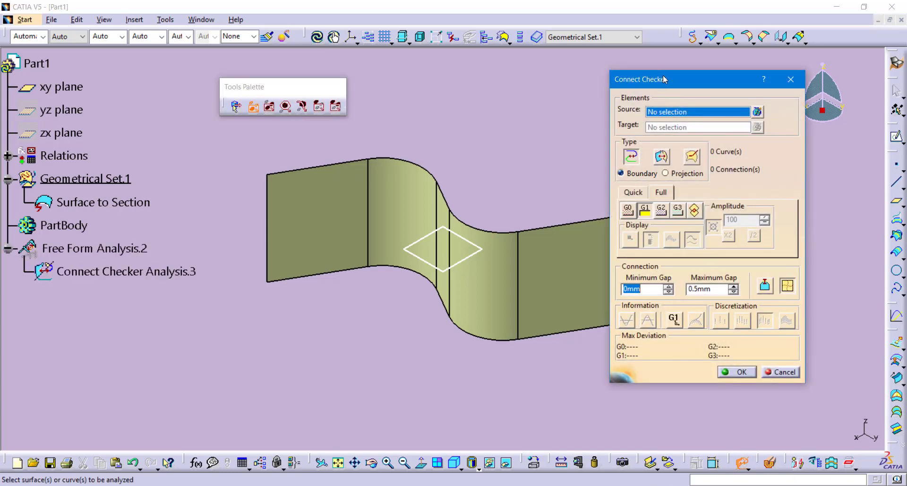
pyautogui.moveTo(663, 79); pyautogui.dragTo(717, 71)
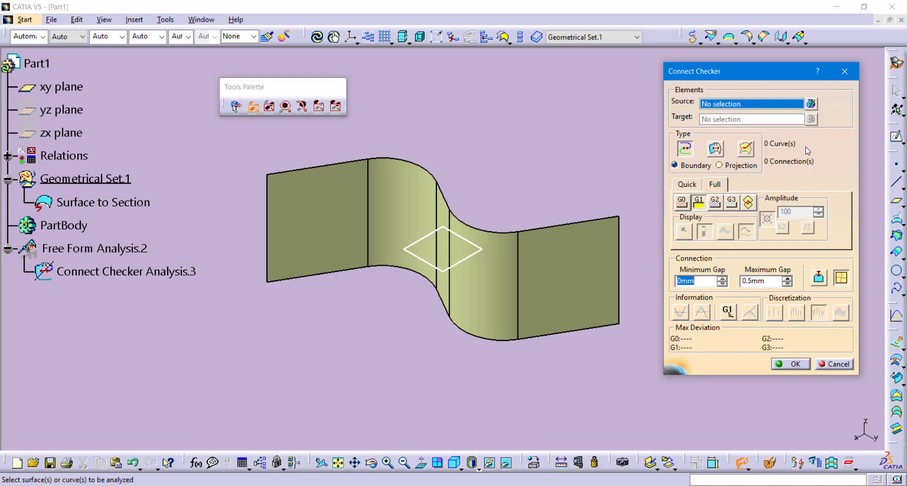
pyautogui.click(718, 151)
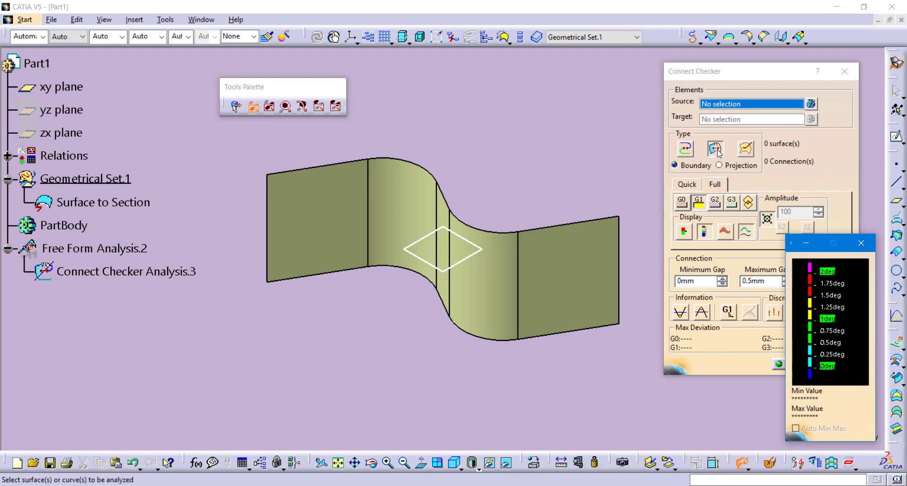
pyautogui.moveTo(792, 245); pyautogui.dragTo(172, 236)
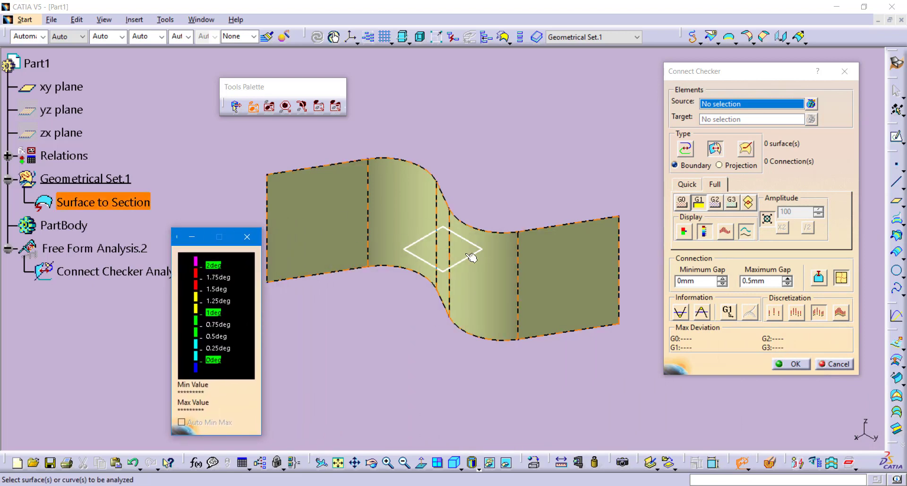
# Check that Surface to Section's four joins show 0 deg max deviation, then cancel the analysis.
pyautogui.click(552, 274)
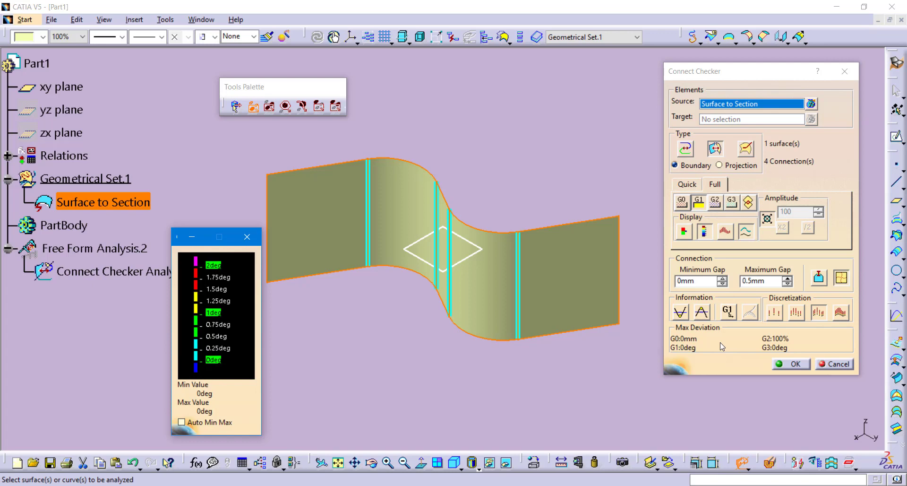
pyautogui.click(791, 364)
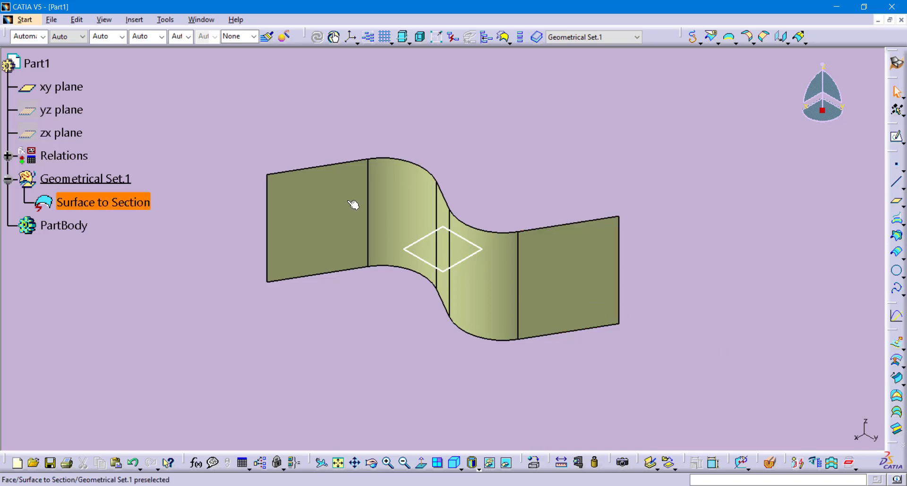
# Create a new empty document of type Product, named Product2.
pyautogui.click(52, 20)
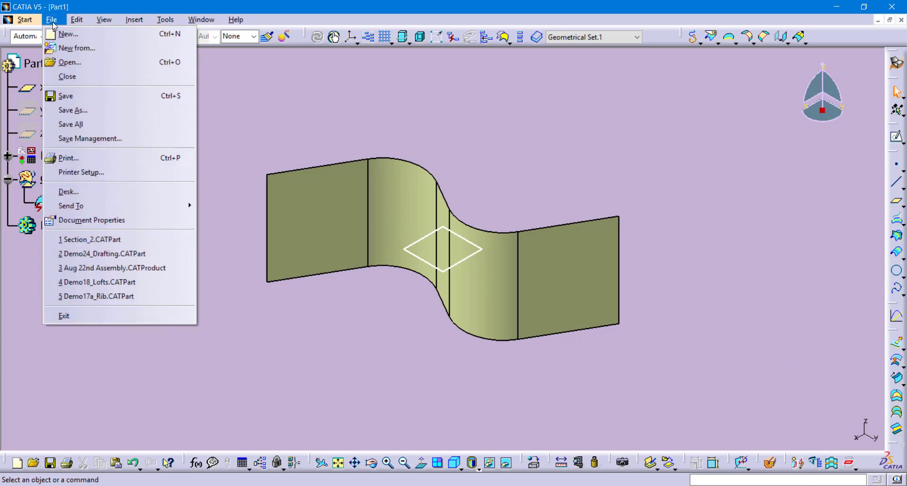
pyautogui.click(68, 34)
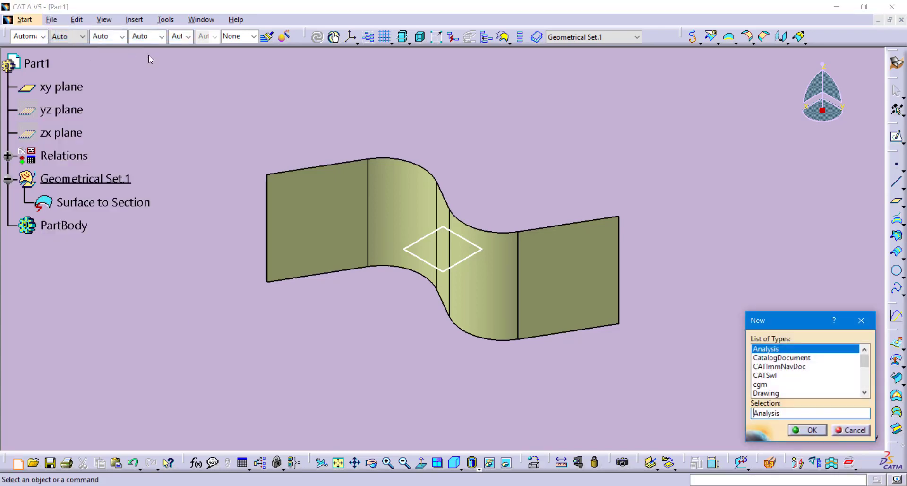
pyautogui.write('Pr')
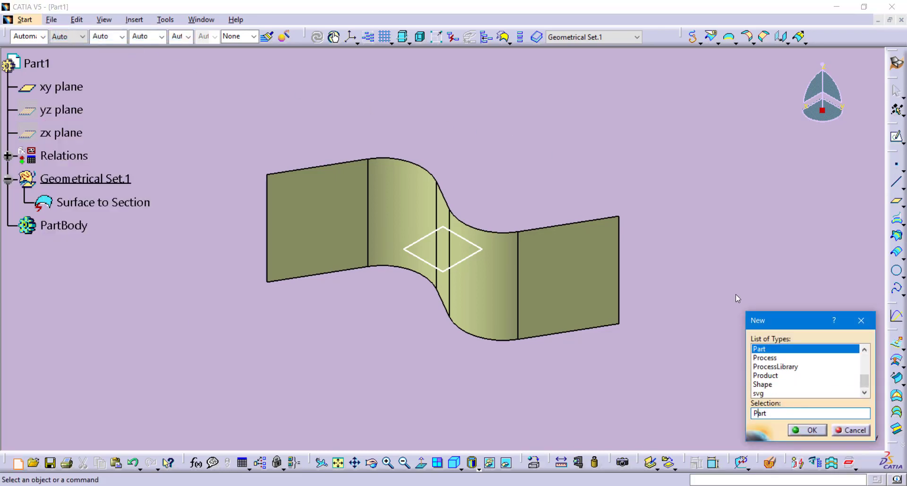
pyautogui.click(781, 375)
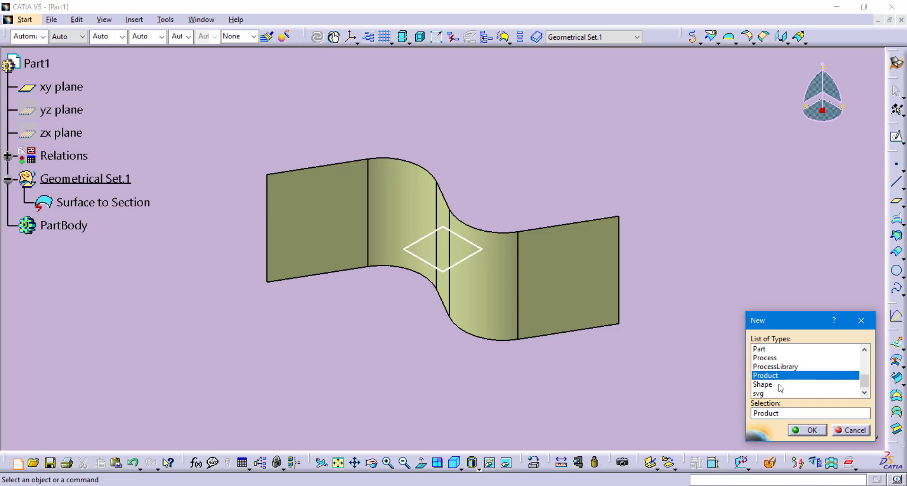
pyautogui.click(806, 429)
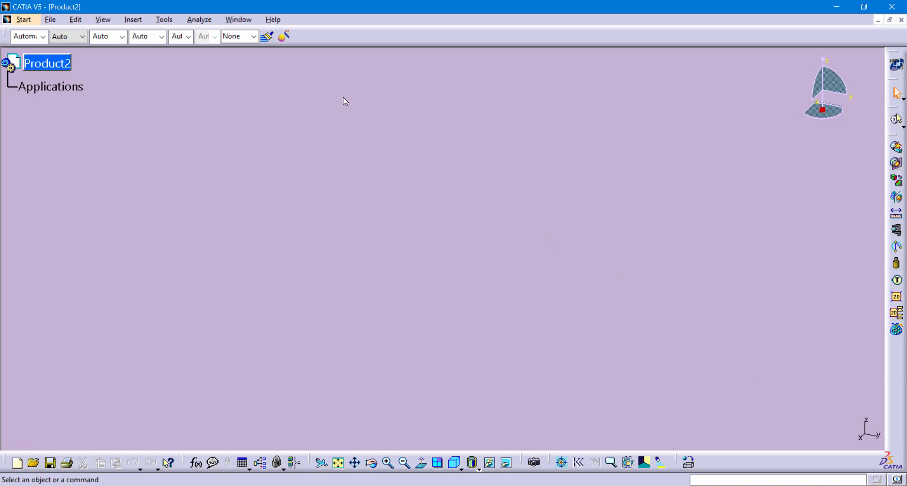
# Tile the windows vertically and drag Part1 into Product2 as component Part1 (Part1.2).
pyautogui.click(237, 19)
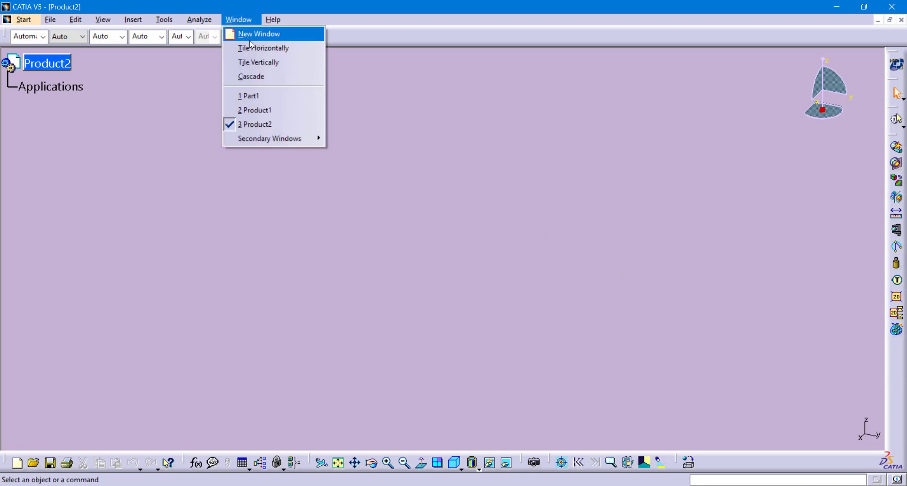
pyautogui.click(282, 66)
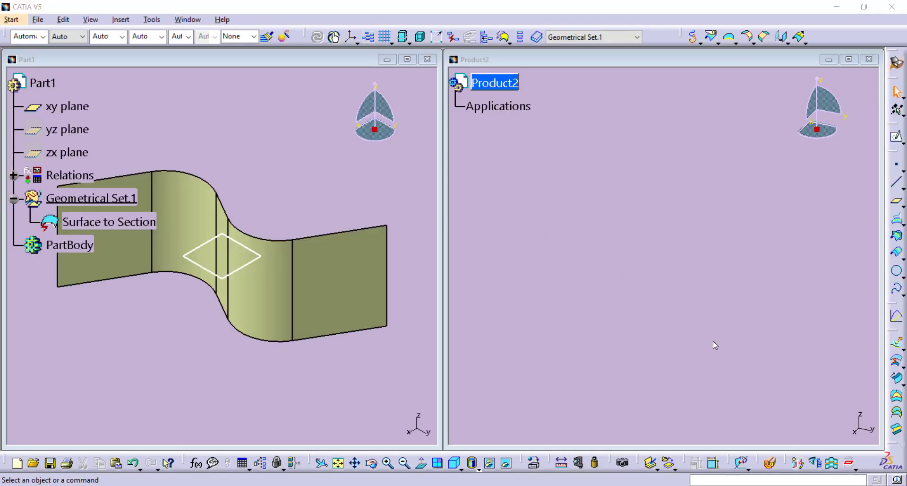
pyautogui.click(50, 84)
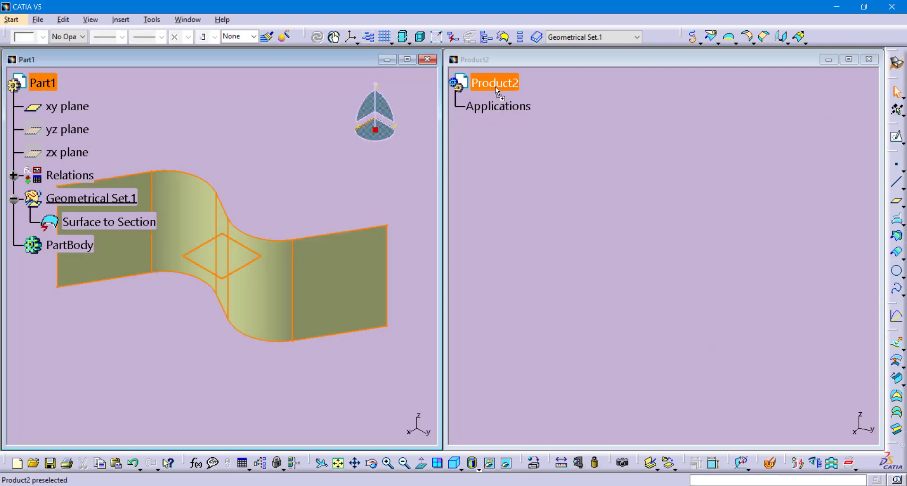
pyautogui.moveTo(495, 83); pyautogui.dragTo(495, 83)
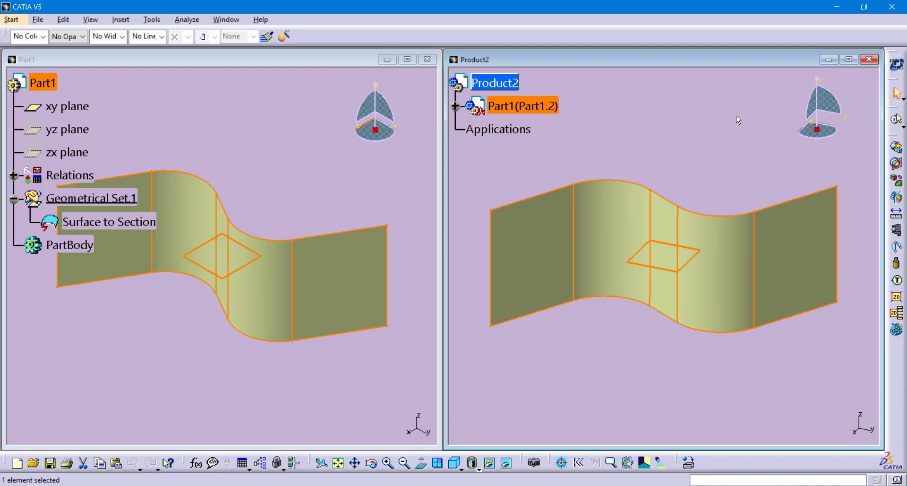
# Maximize Product2 and switch to the DMU Space Analysis workbench from Digital Mockup.
pyautogui.click(850, 60)
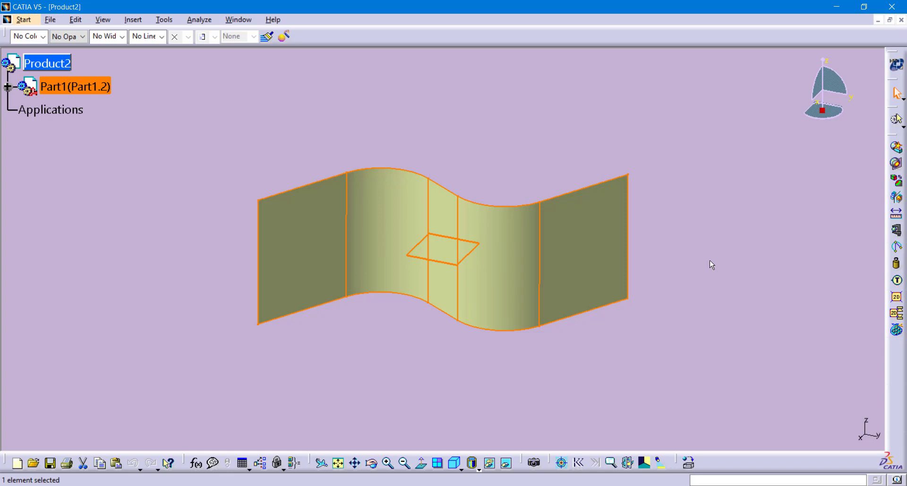
pyautogui.click(23, 20)
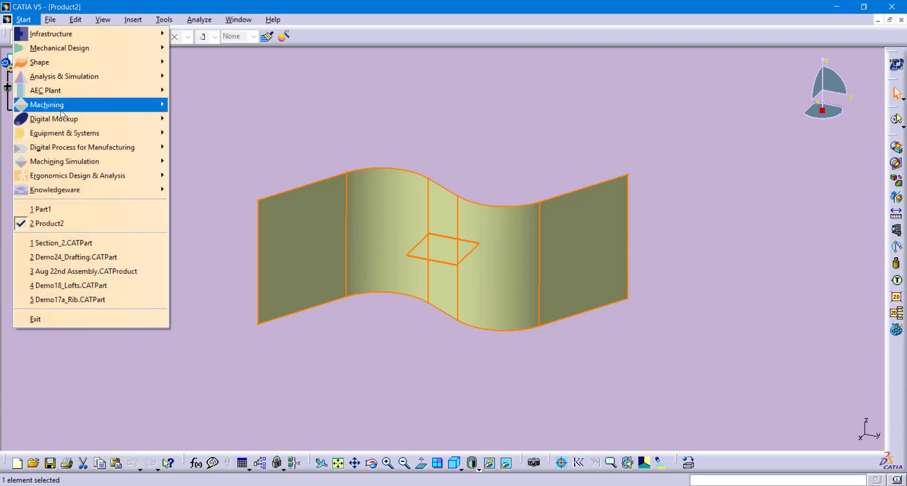
pyautogui.moveTo(69, 121)
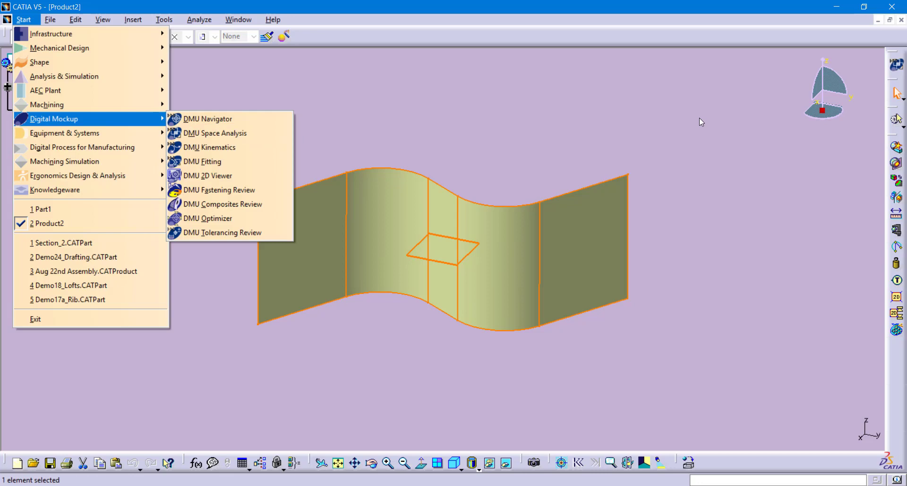
pyautogui.click(675, 120)
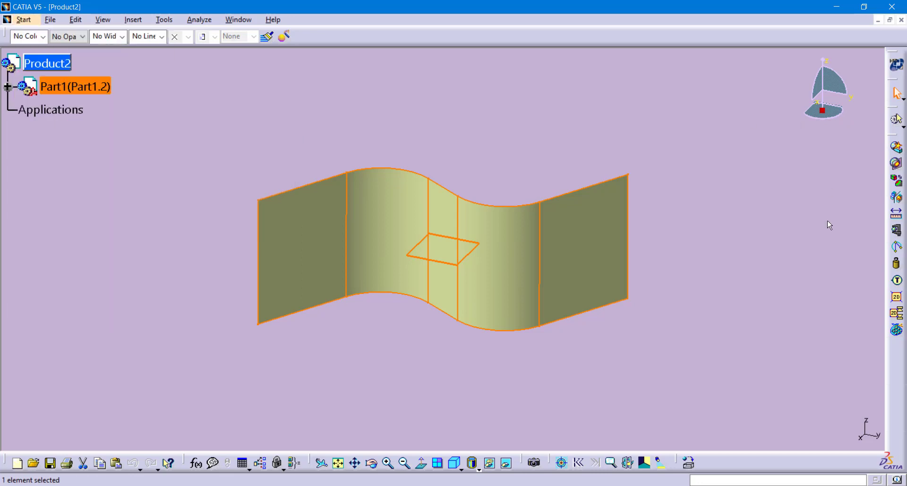
# Create Section.2 through the Part1 surface, maximizing Product2 and rotating the view around it.
pyautogui.click(897, 165)
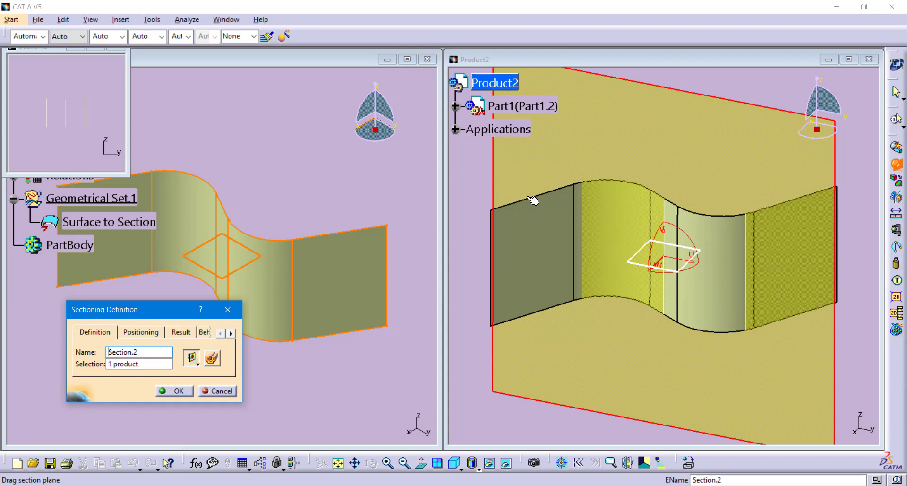
pyautogui.click(847, 62)
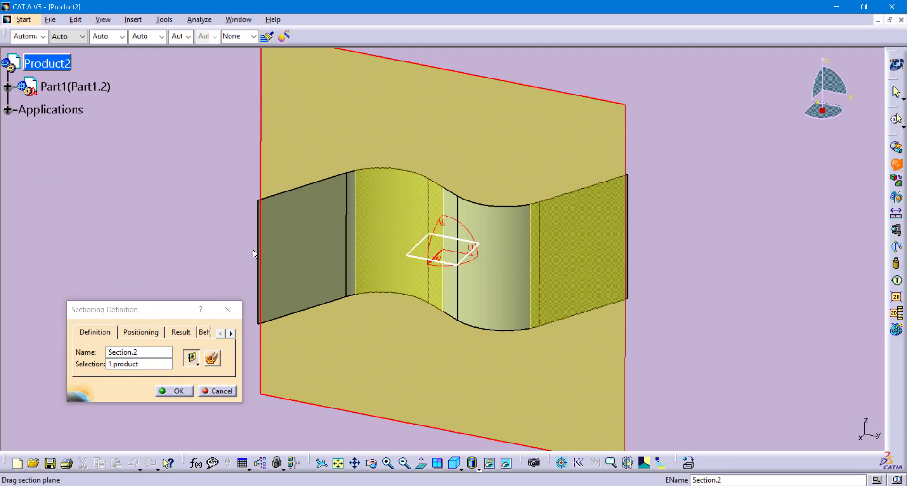
pyautogui.moveTo(455, 292)
pyautogui.mouseDown(button='middle')
pyautogui.moveTo(442, 409)
pyautogui.moveTo(451, 227)
pyautogui.moveTo(473, 169)
pyautogui.mouseUp(button='middle')
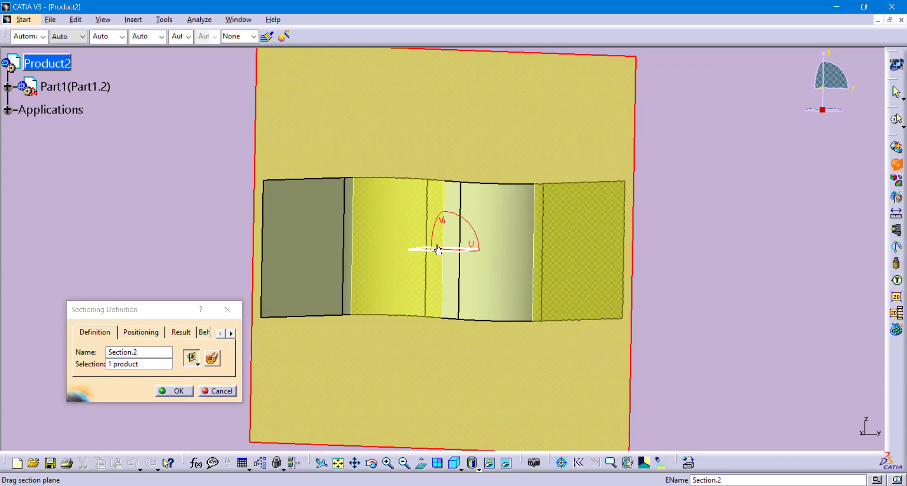
# Use Geometrical Target positioning to make the section plane horizontal, normal to Z.
pyautogui.click(141, 335)
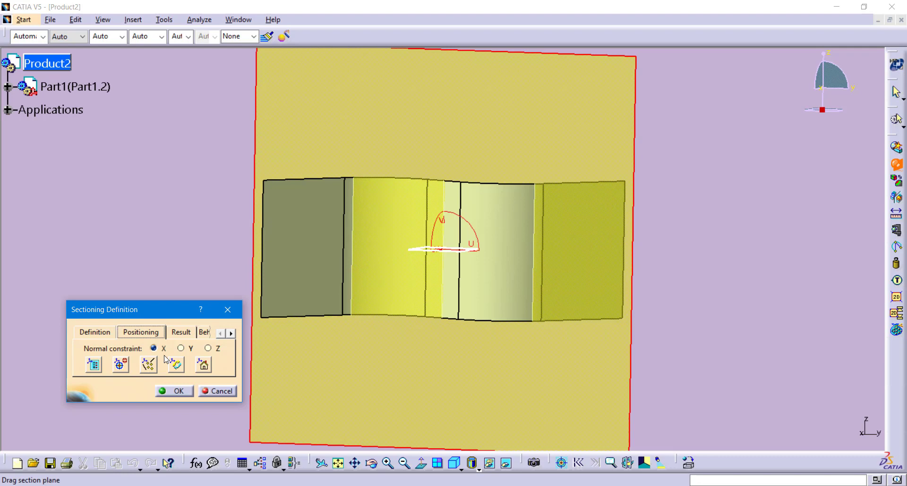
pyautogui.click(122, 366)
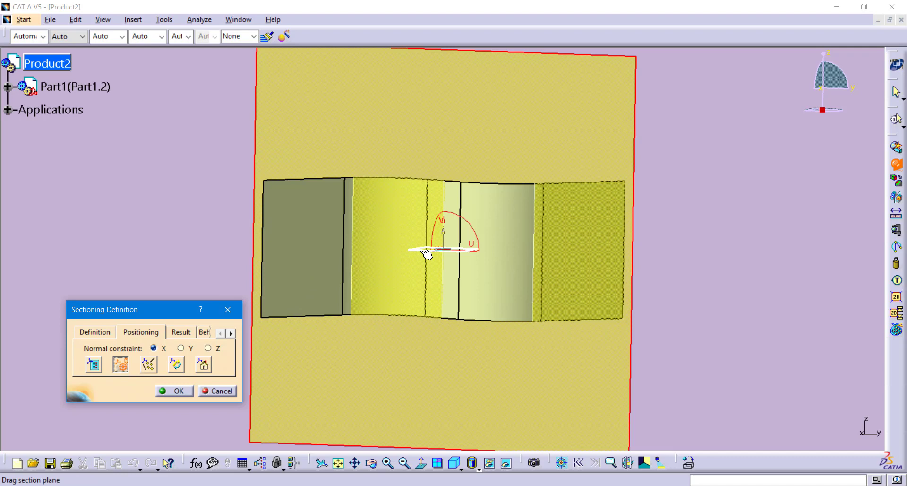
pyautogui.moveTo(443, 251); pyautogui.dragTo(443, 309, button='middle')
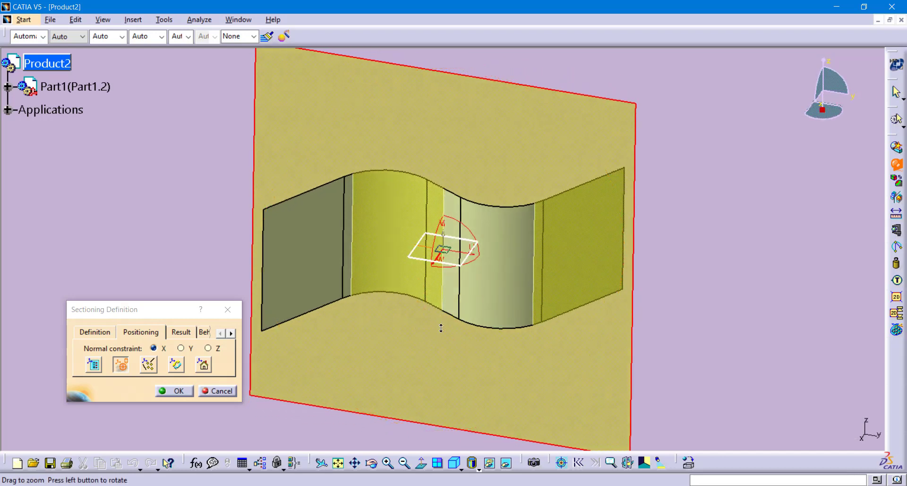
pyautogui.click(455, 267)
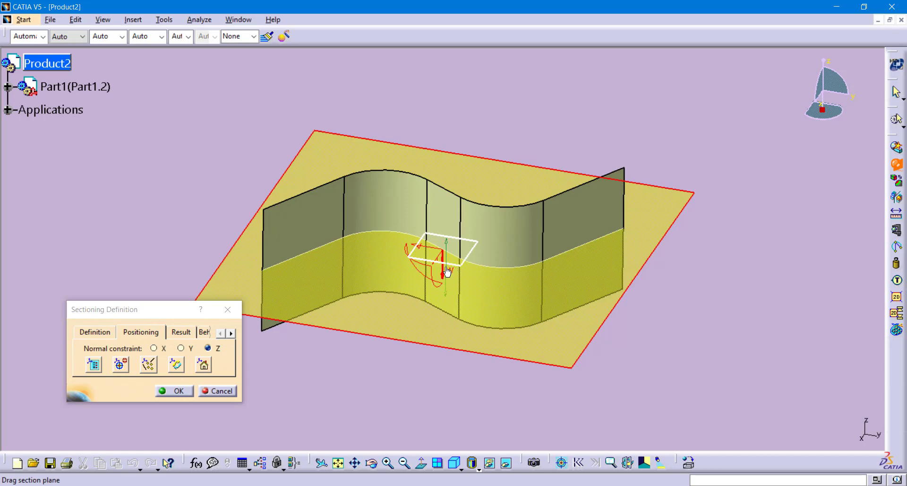
# Set the section's Result export option to Export In Existing Part.
pyautogui.click(185, 332)
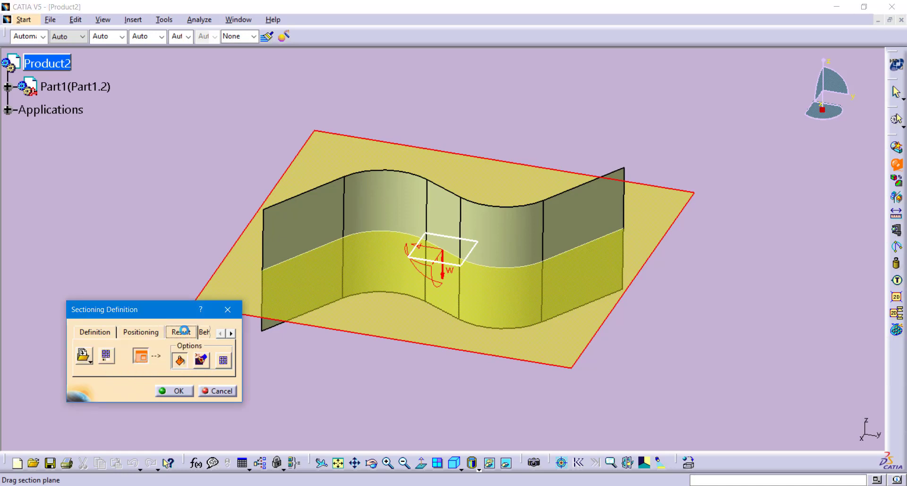
pyautogui.click(90, 361)
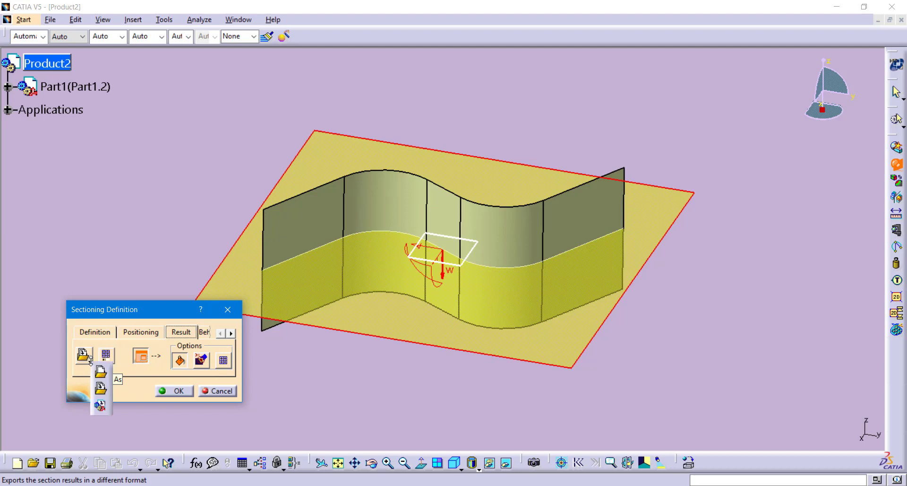
pyautogui.click(102, 405)
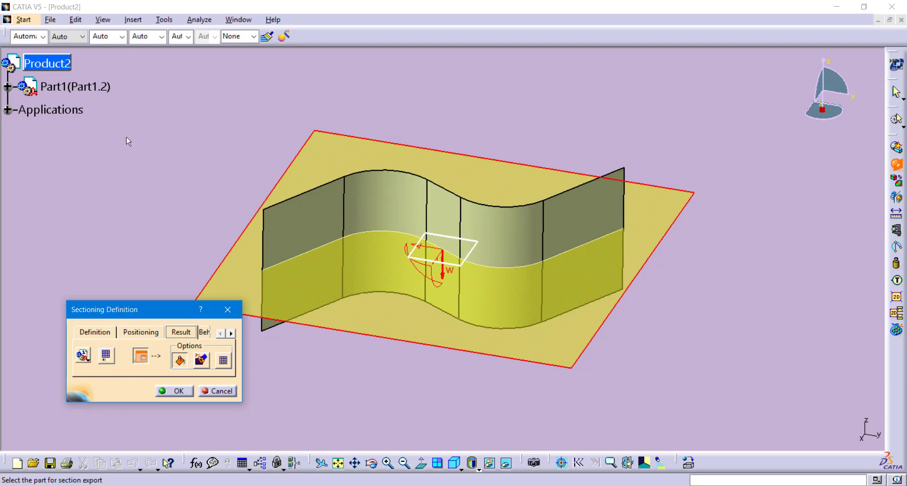
# Export the section into Part1, where it appears as Sketch.6 under Geometrical Set.12.
pyautogui.click(8, 87)
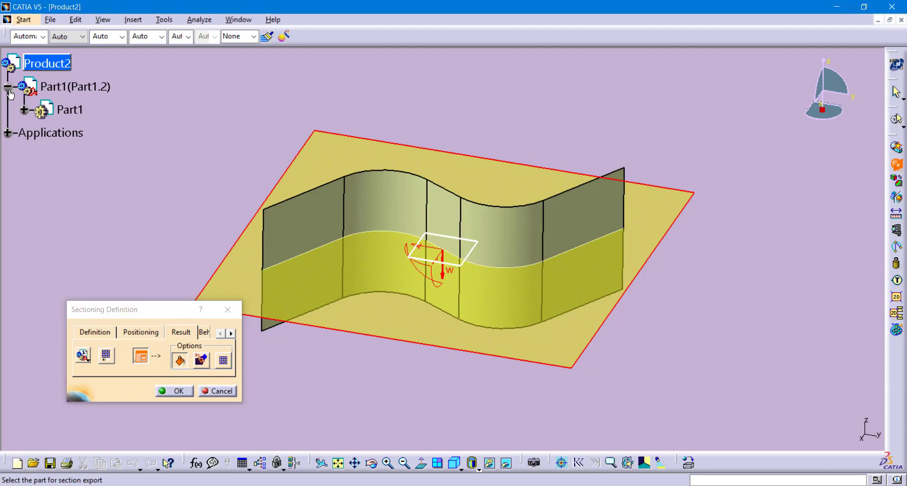
pyautogui.click(73, 111)
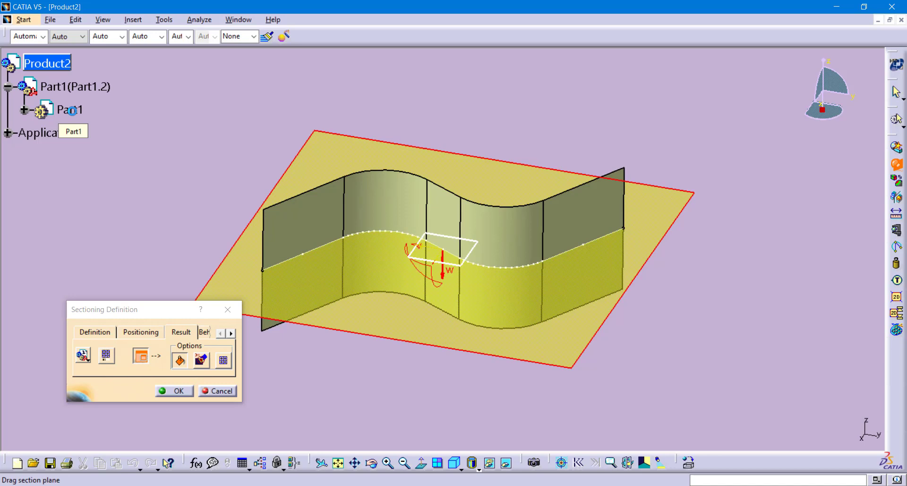
pyautogui.click(24, 110)
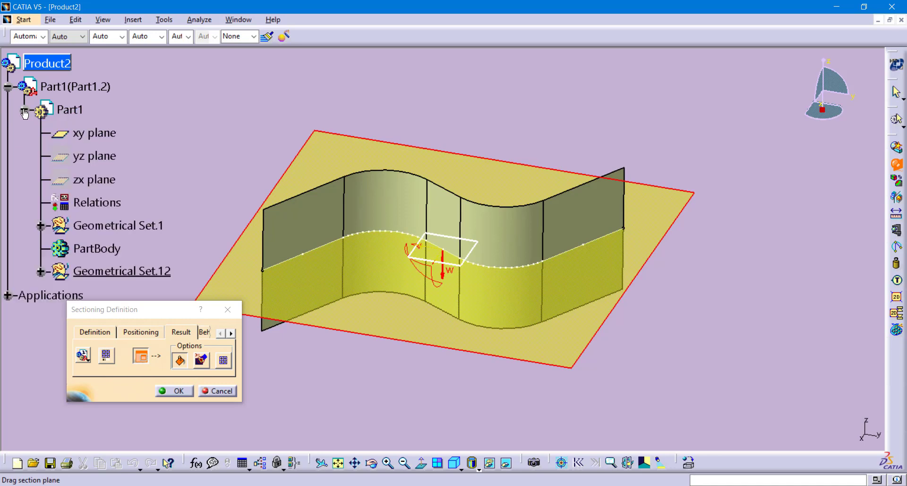
pyautogui.click(40, 271)
pyautogui.scroll(-3, 156, 209)
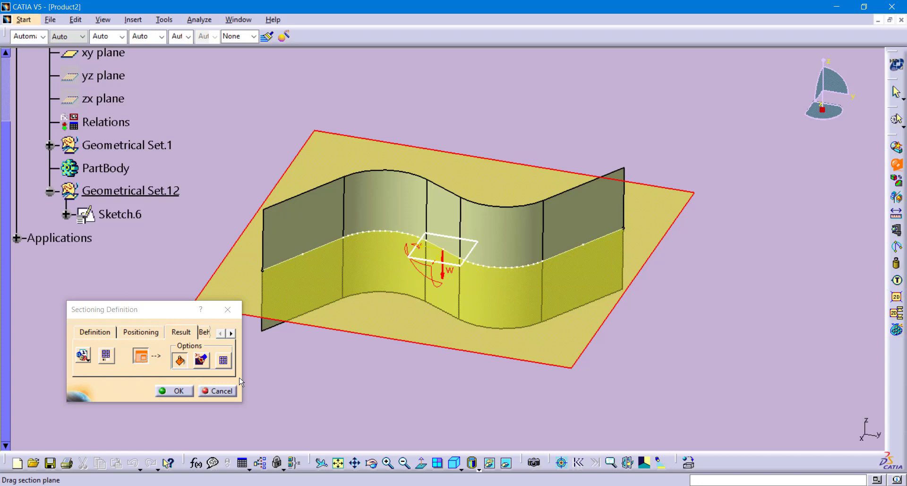
# Confirm the Sectioning Definition and show Section.2 under Applications > Sections.
pyautogui.click(180, 390)
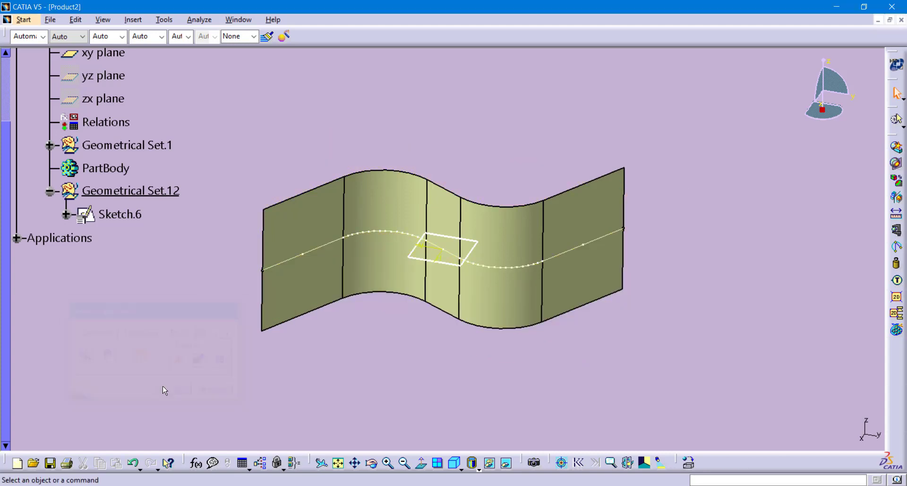
pyautogui.click(17, 238)
pyautogui.click(32, 261)
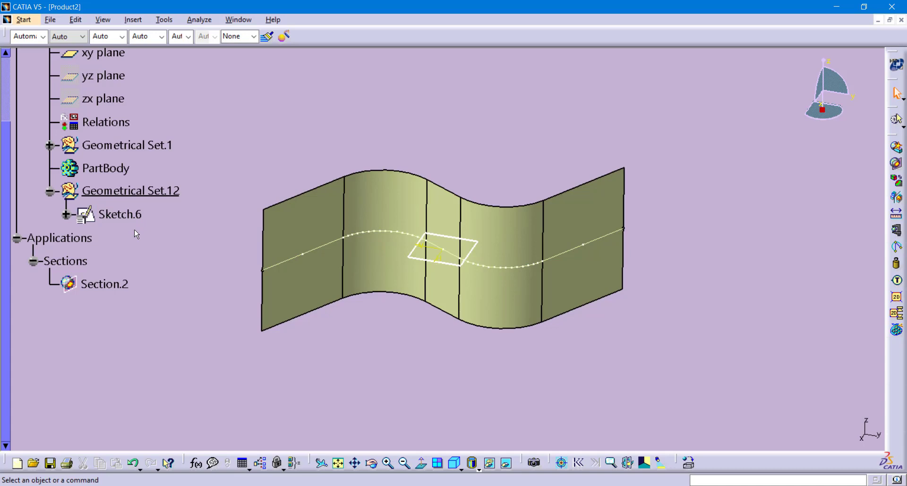
pyautogui.scroll(3, 136, 234)
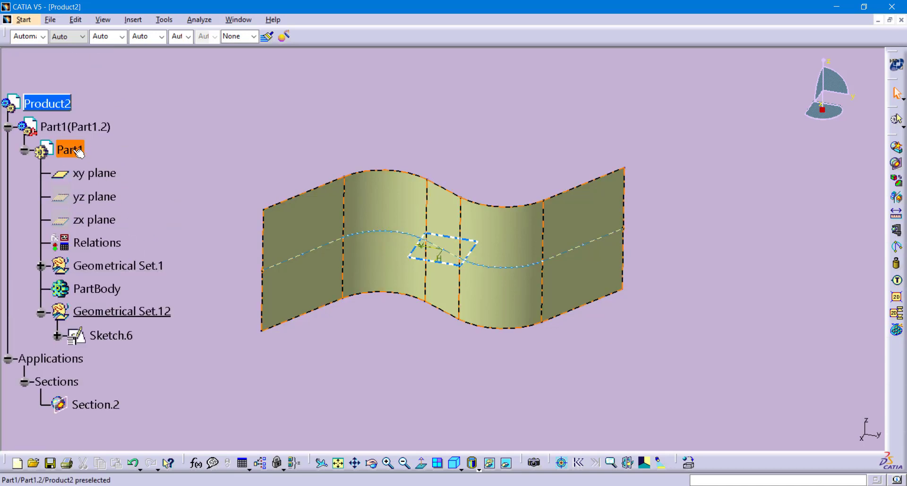
# Activate Part1, expand Sketch.6 to reveal Polyline.1, and open Sketch.6 in Sketcher.
pyautogui.doubleClick(81, 149)
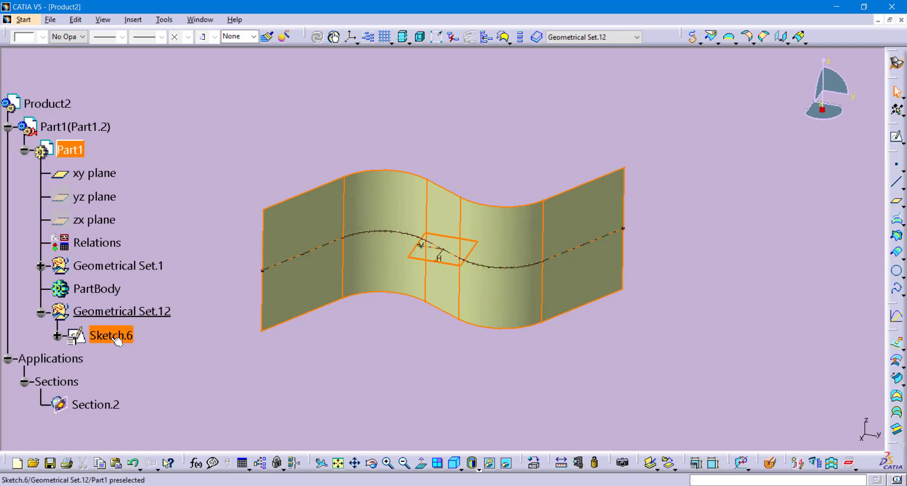
pyautogui.click(57, 336)
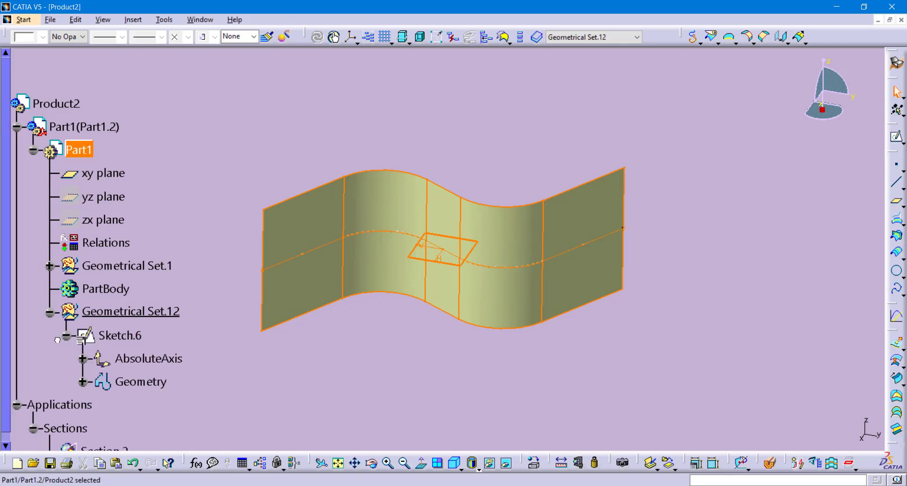
pyautogui.click(82, 381)
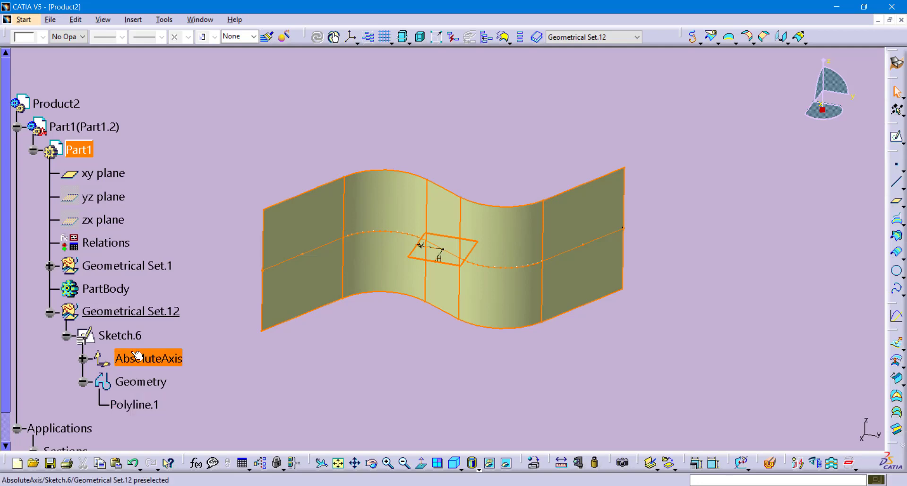
pyautogui.doubleClick(120, 335)
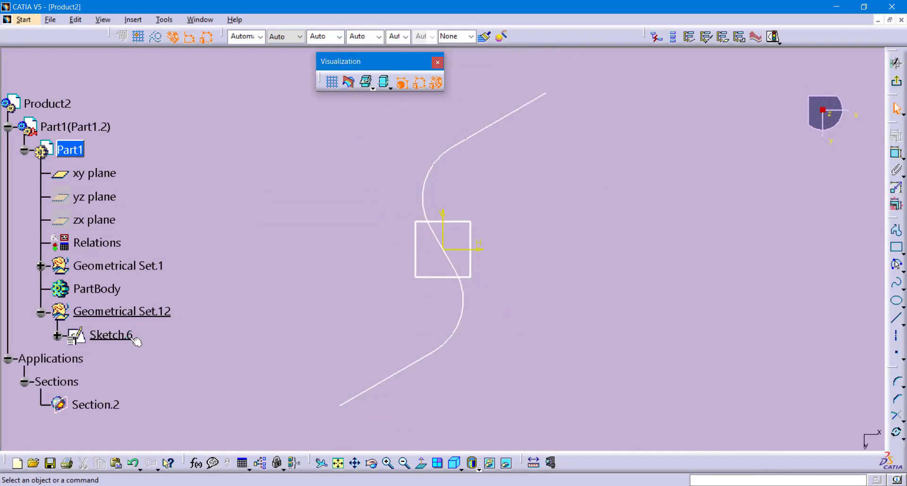
# Zoom in on Polyline.1's straight segments, then rotate to see it on the S-surface.
pyautogui.middleClick(463, 319)
pyautogui.moveTo(439, 404); pyautogui.dragTo(474, 138, button='middle')
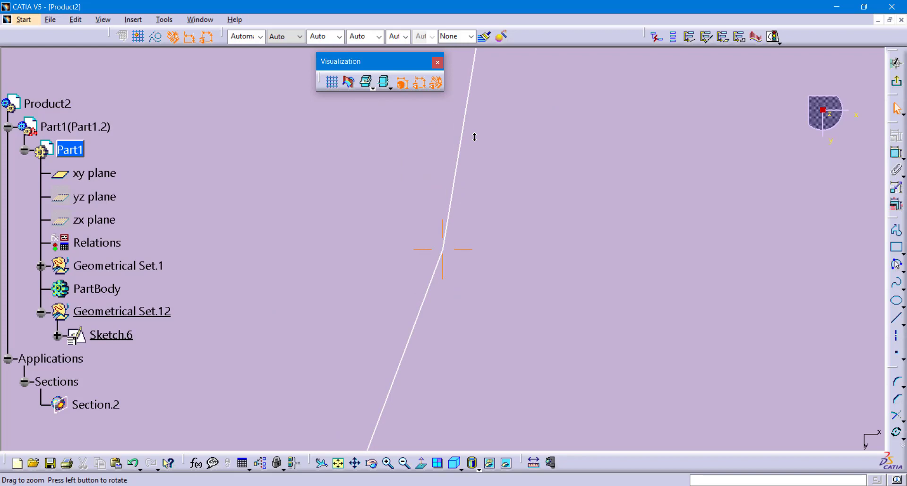
pyautogui.moveTo(540, 293)
pyautogui.mouseDown(button='middle')
pyautogui.moveTo(518, 401)
pyautogui.moveTo(509, 361)
pyautogui.mouseUp(button='middle')
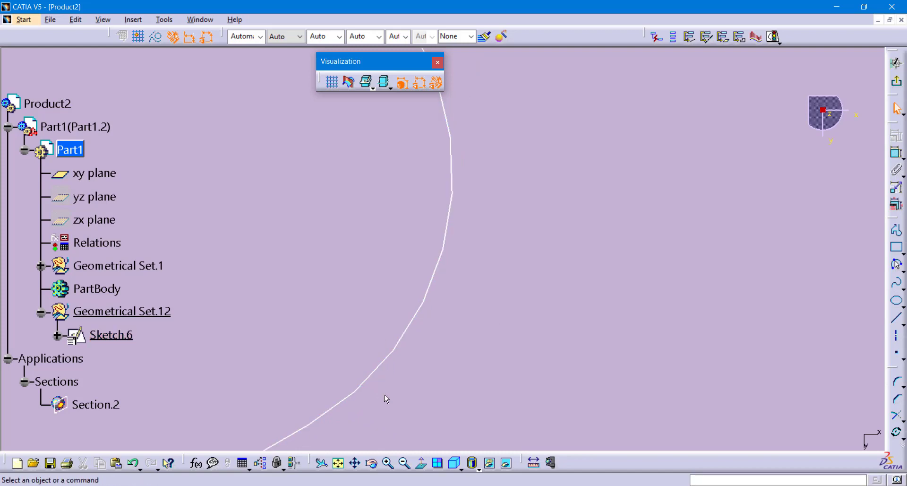
pyautogui.click(57, 336)
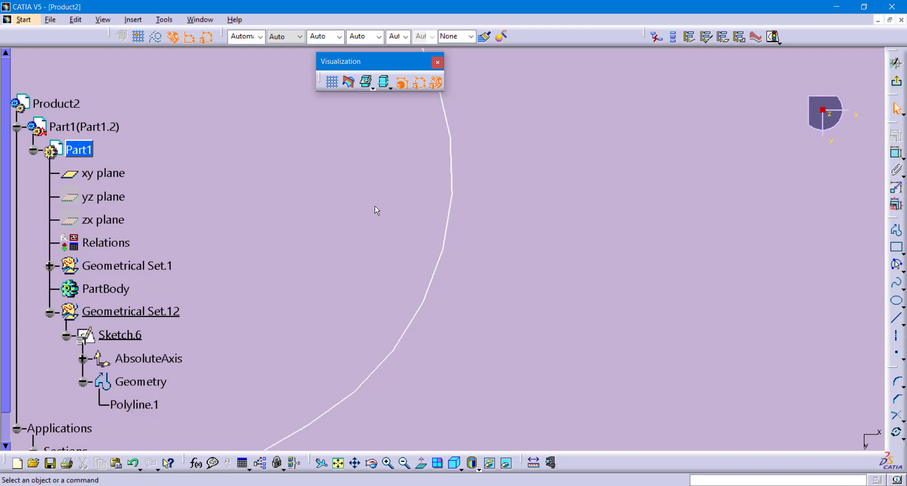
pyautogui.moveTo(376, 210); pyautogui.dragTo(360, 383, button='middle')
pyautogui.click(364, 247)
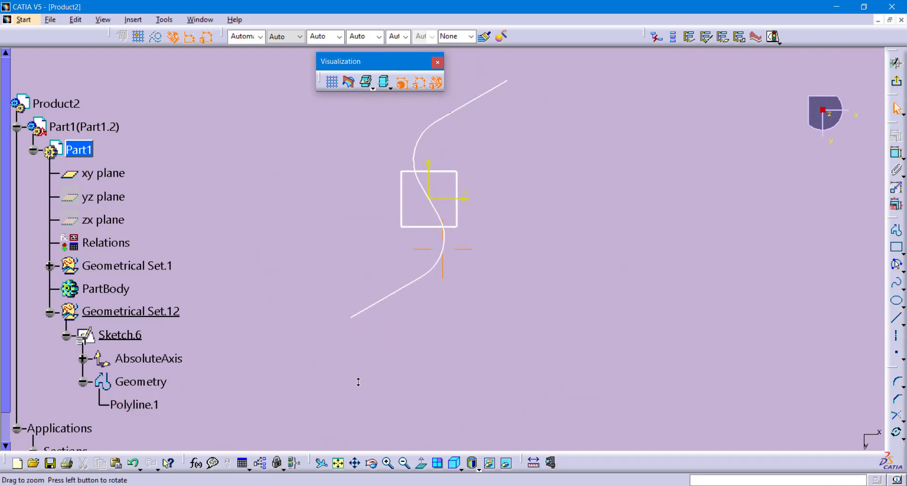
pyautogui.moveTo(426, 403); pyautogui.dragTo(326, 219, button='middle')
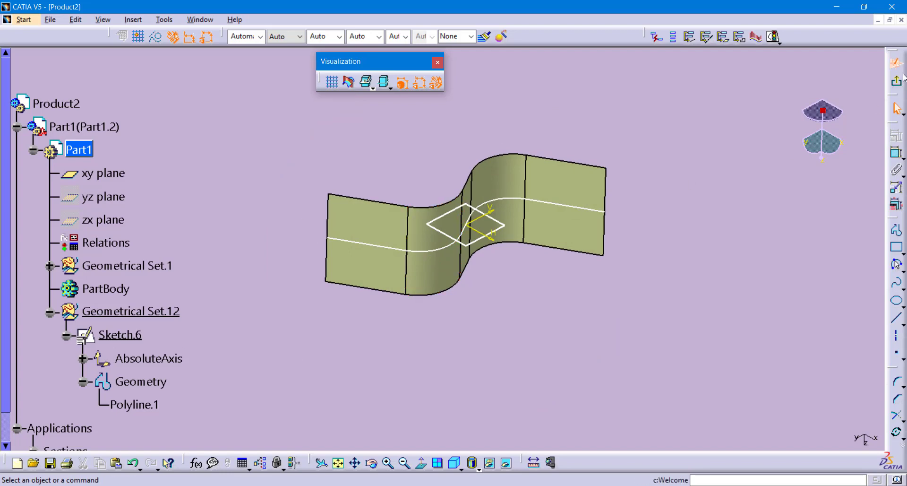
# Run a quick G1 Connect Checker on Sketch.6 and keep it: 37 joins, deviations up to 11.25deg.
pyautogui.doubleClick(577, 207)
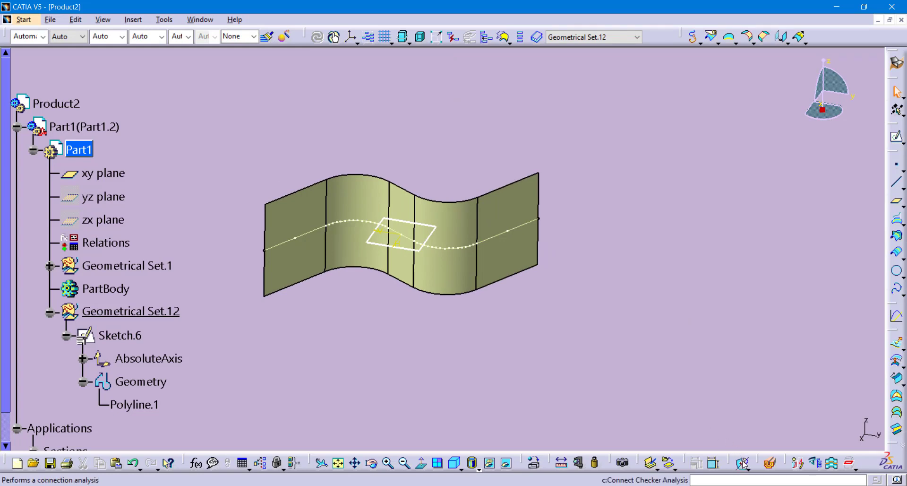
pyautogui.click(743, 464)
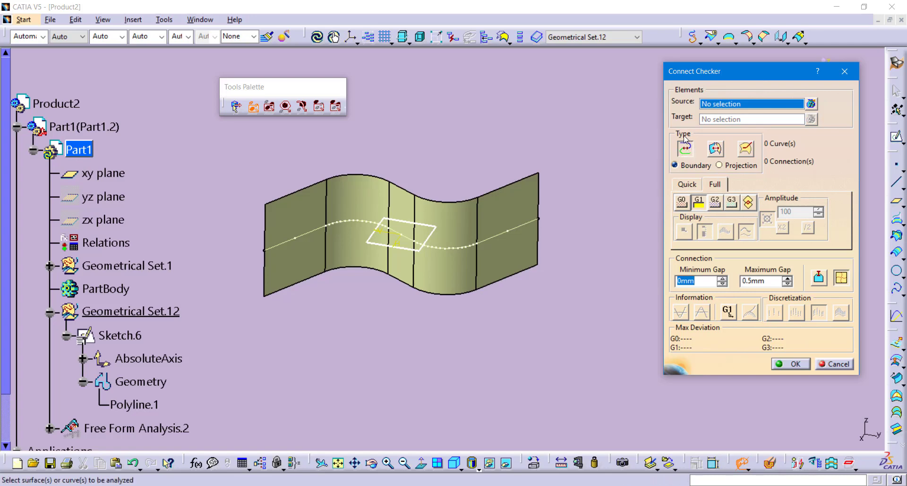
pyautogui.click(123, 336)
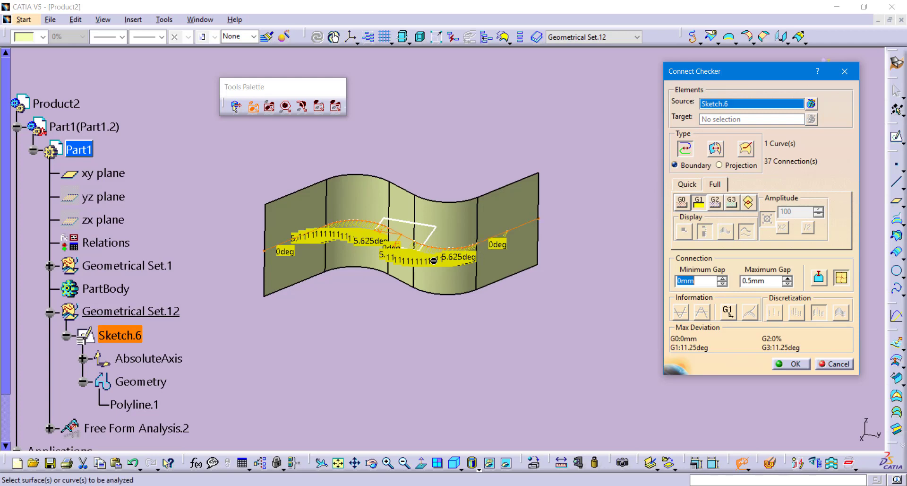
pyautogui.keyDown('ctrl'); pyautogui.moveTo(470, 437); pyautogui.dragTo(506, 226, button='middle'); pyautogui.keyUp('ctrl')
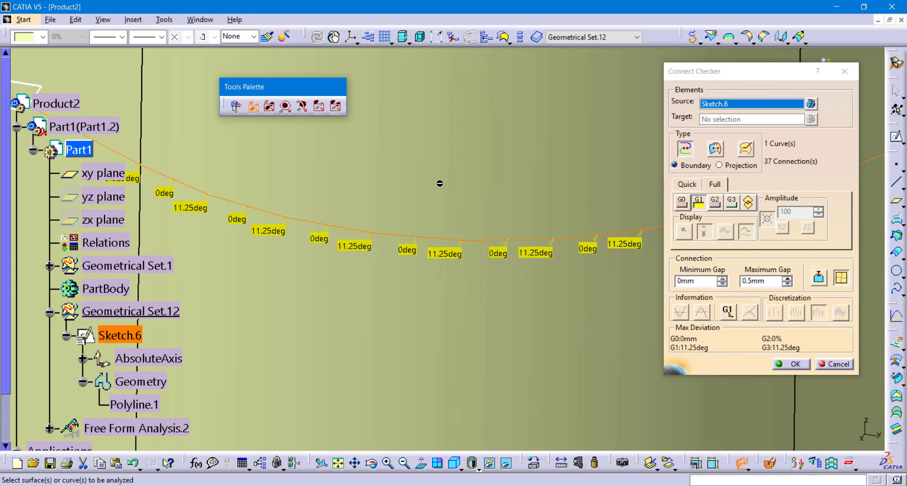
pyautogui.moveTo(439, 185)
pyautogui.mouseDown(button='middle')
pyautogui.moveTo(430, 297)
pyautogui.moveTo(438, 370)
pyautogui.moveTo(449, 352)
pyautogui.moveTo(453, 373)
pyautogui.mouseUp(button='middle')
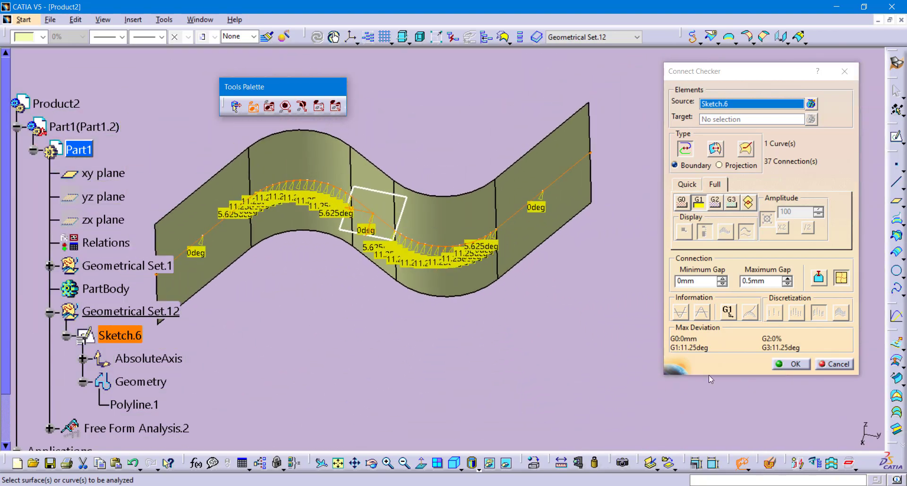
pyautogui.click(790, 363)
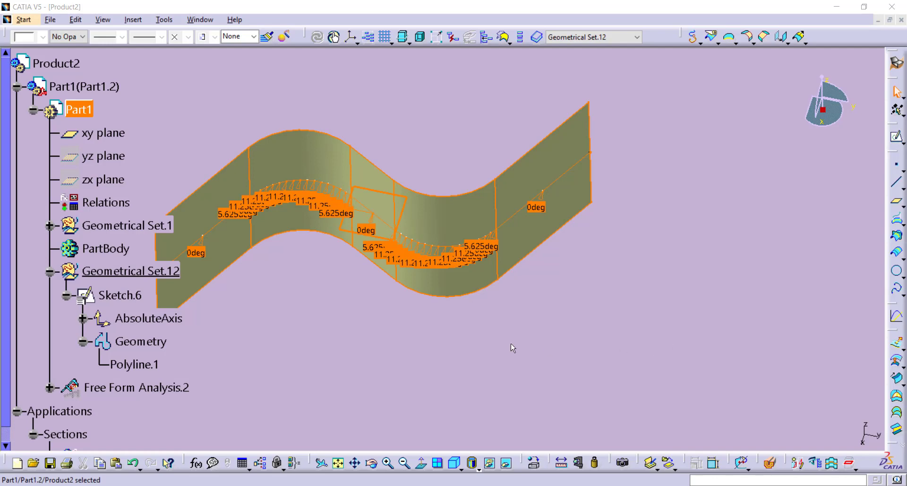
# Hide the Free Form Analysis.2 labels from the surface.
pyautogui.click(179, 385)
pyautogui.rightClick(169, 389)
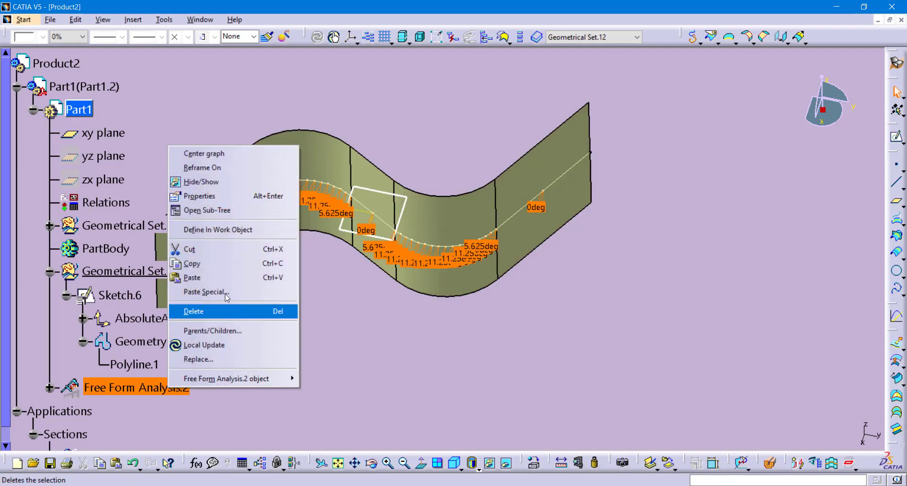
pyautogui.click(234, 187)
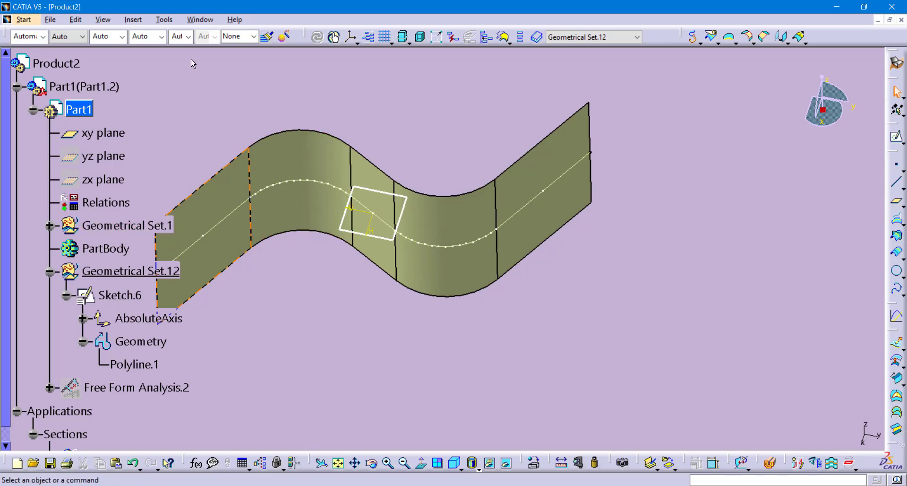
# Turn on 'Use curves instead of polylines for export' under Options > DMU Sectioning.
pyautogui.click(160, 20)
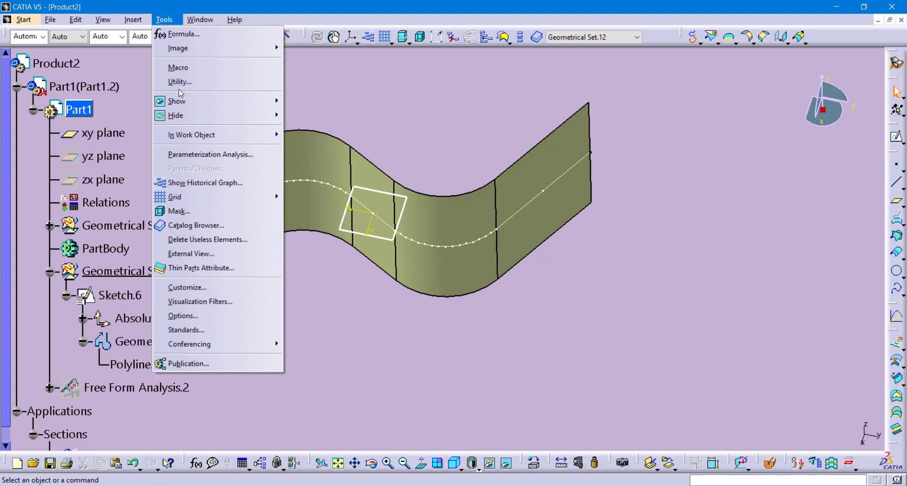
pyautogui.click(212, 319)
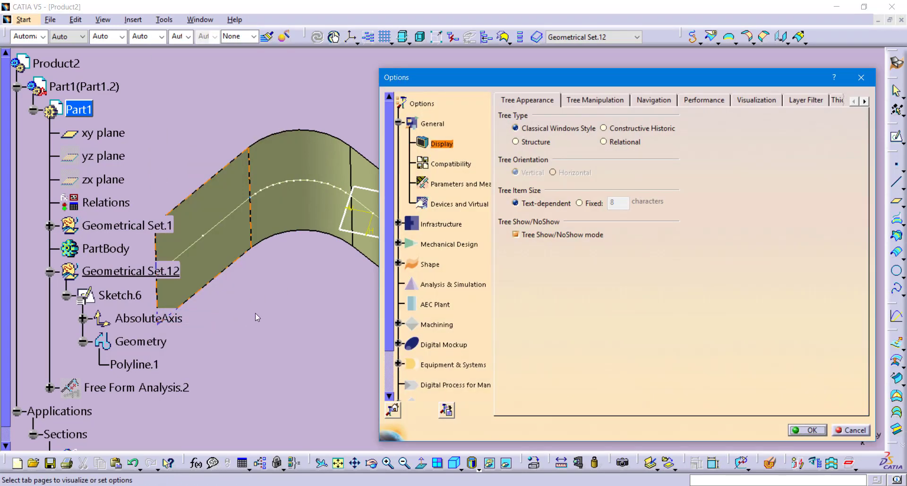
pyautogui.click(399, 344)
pyautogui.click(467, 296)
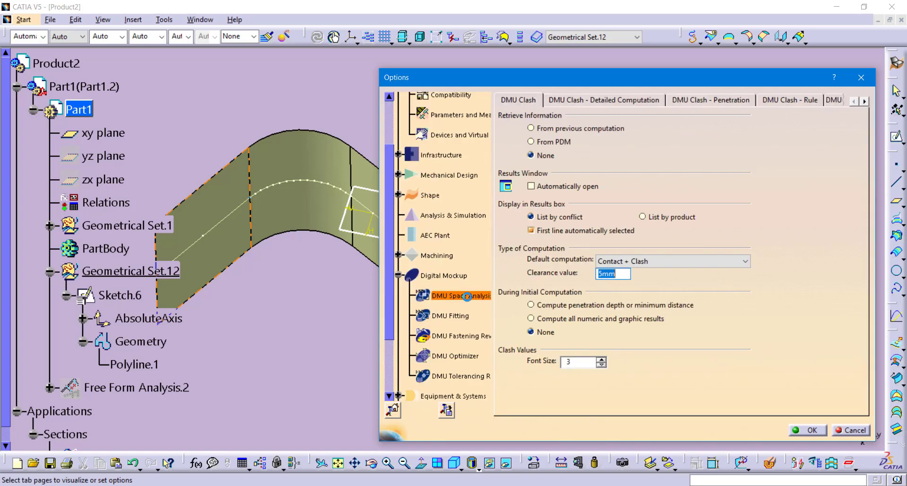
pyautogui.click(866, 101)
pyautogui.click(866, 102)
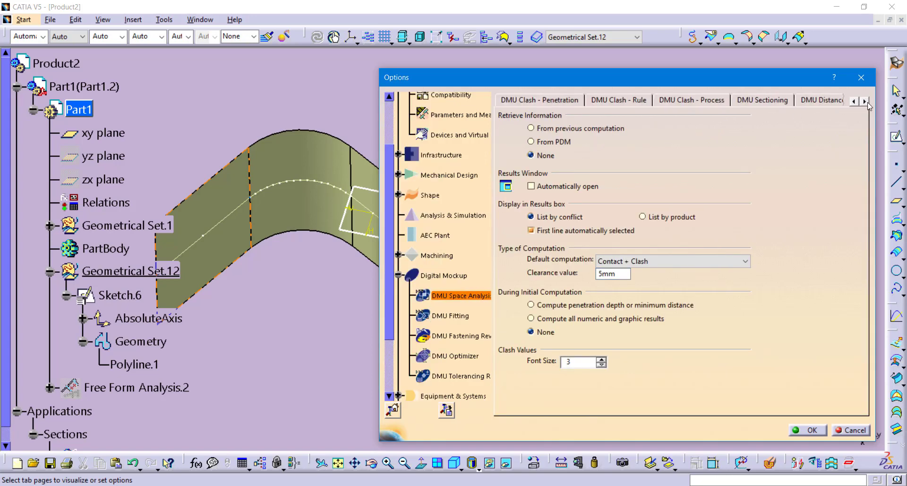
pyautogui.click(762, 100)
pyautogui.moveTo(859, 205); pyautogui.dragTo(861, 234)
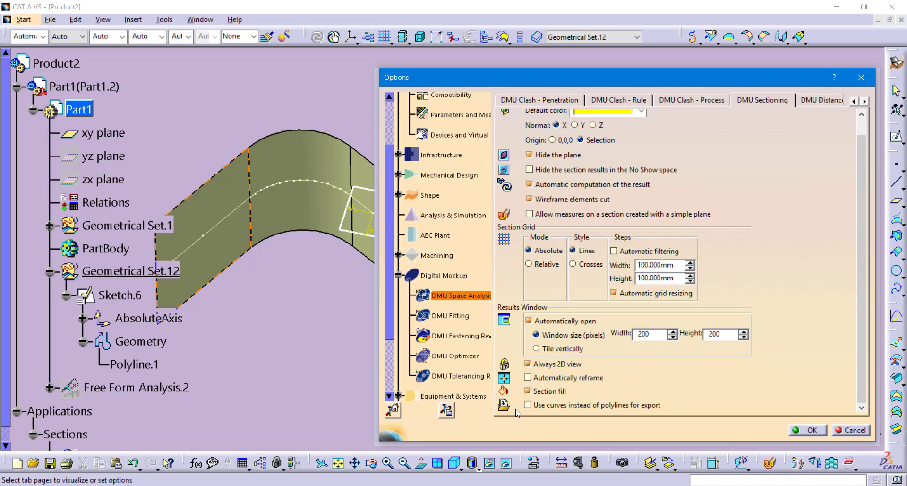
pyautogui.click(565, 405)
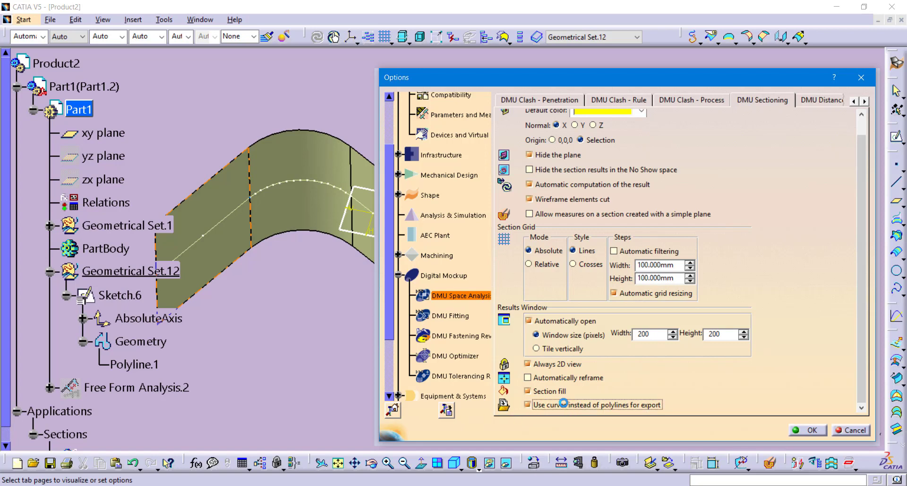
pyautogui.click(809, 430)
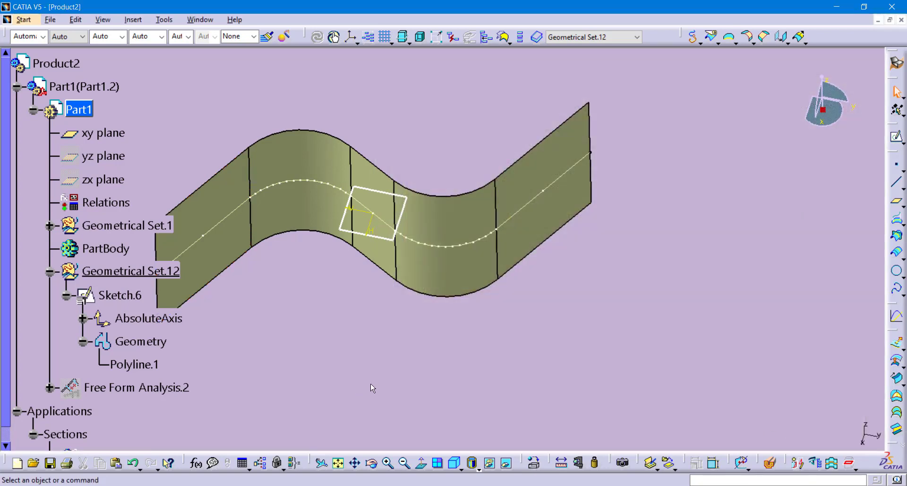
# Export Section.2's result into existing Part1, creating Curve.9 in Geometrical Set.13.
pyautogui.doubleClick(72, 67)
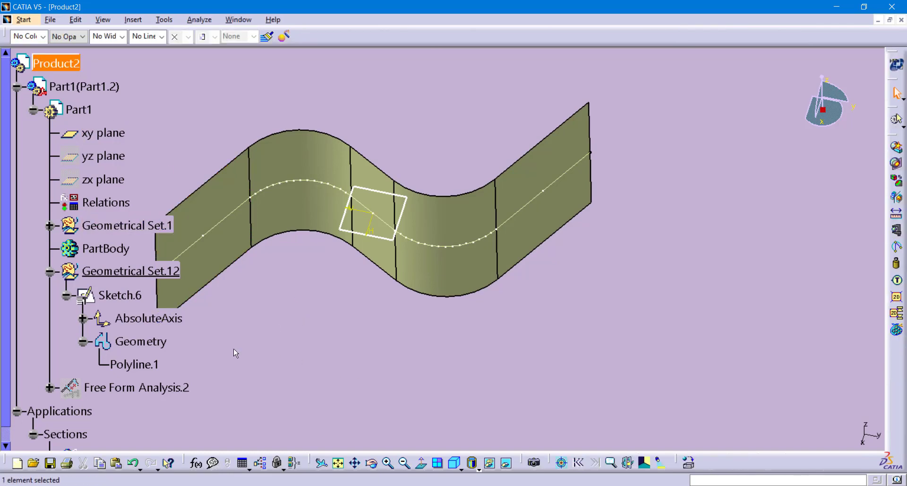
pyautogui.scroll(-3, 235, 353)
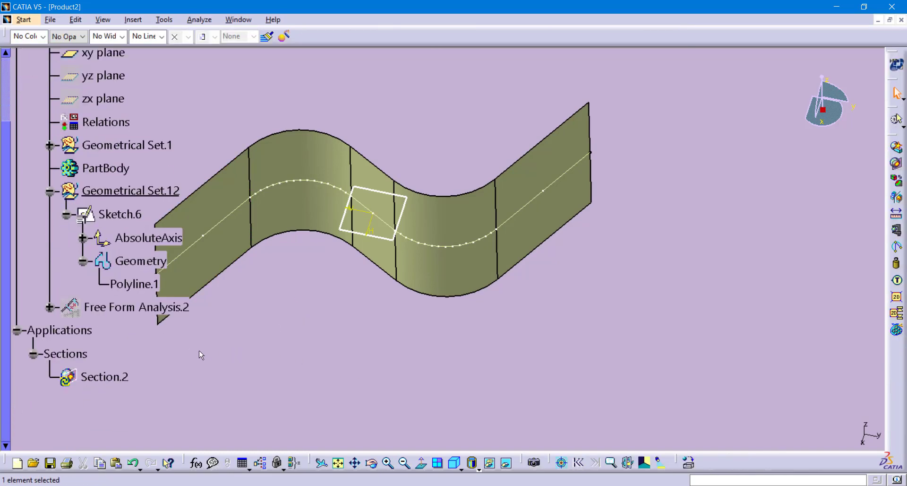
pyautogui.doubleClick(104, 377)
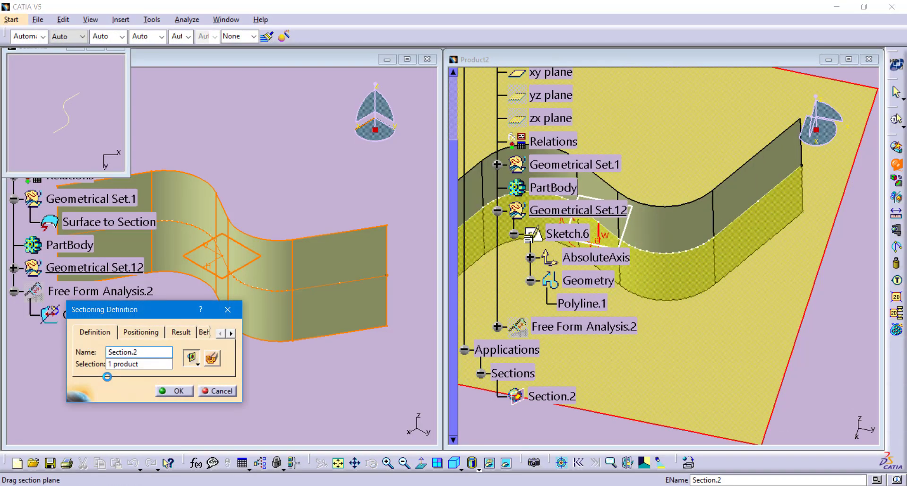
pyautogui.click(184, 333)
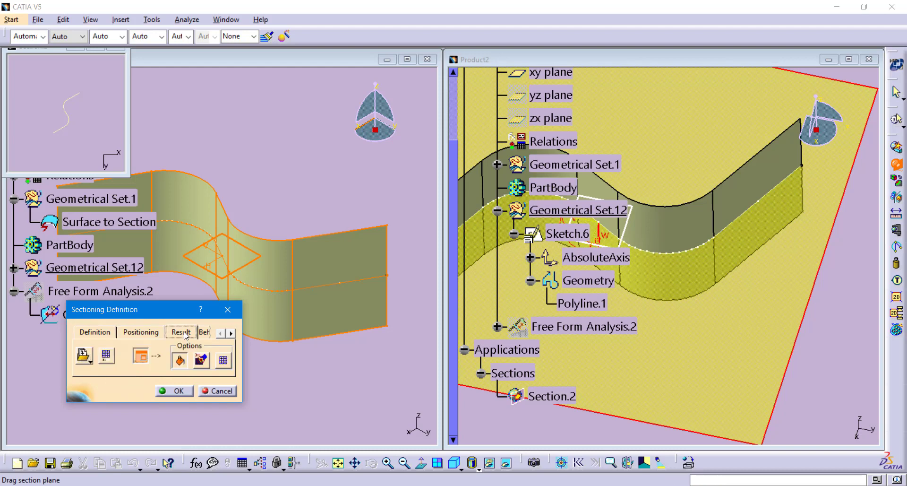
pyautogui.click(89, 360)
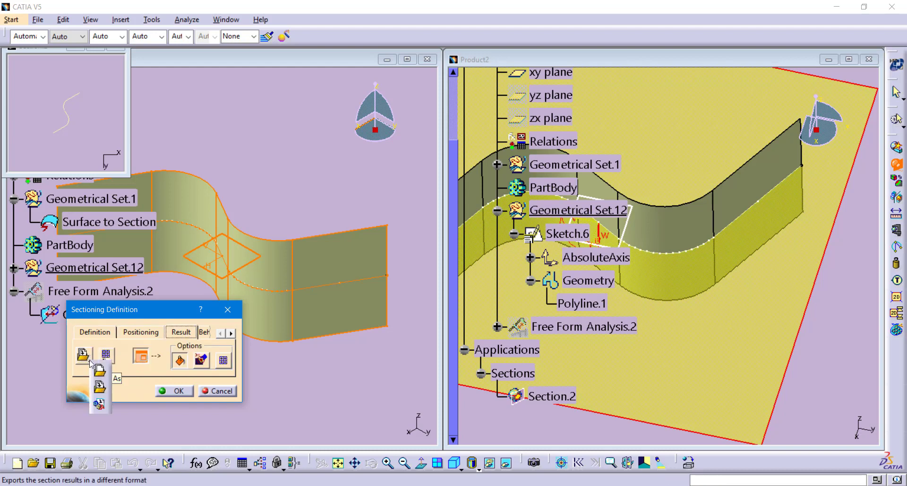
pyautogui.click(100, 404)
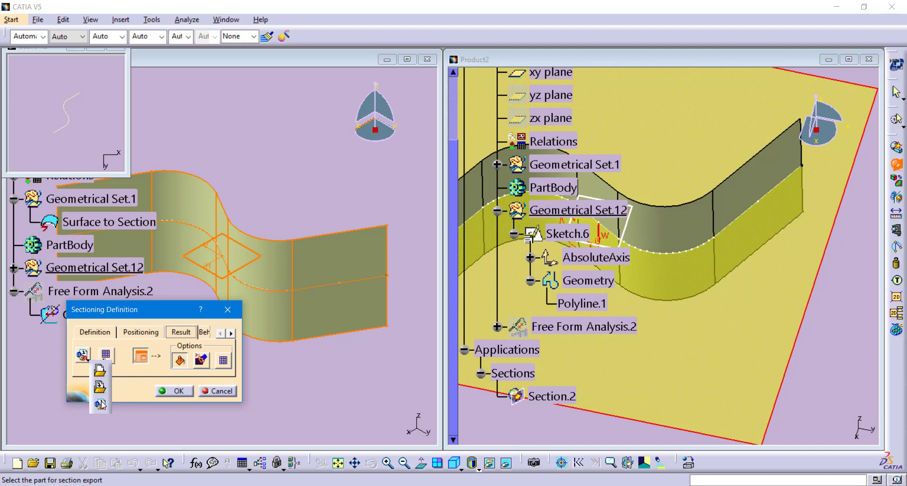
pyautogui.scroll(3, 455, 161)
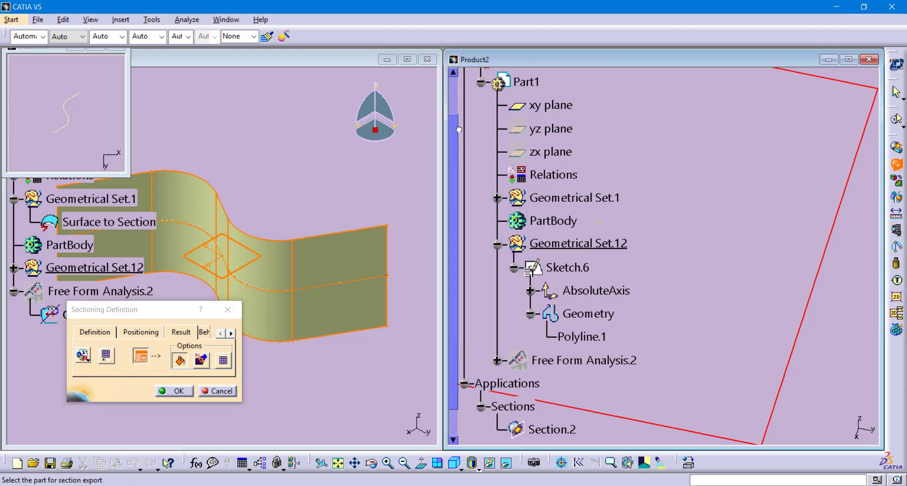
pyautogui.click(528, 130)
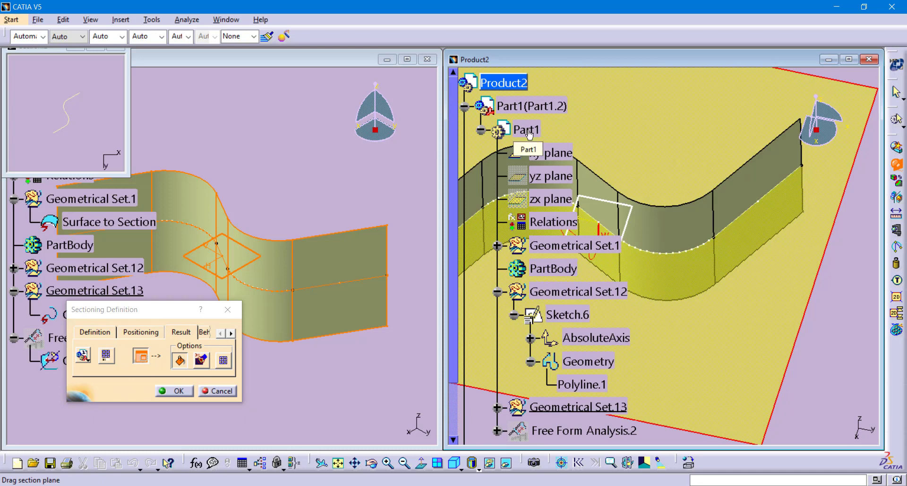
pyautogui.click(497, 409)
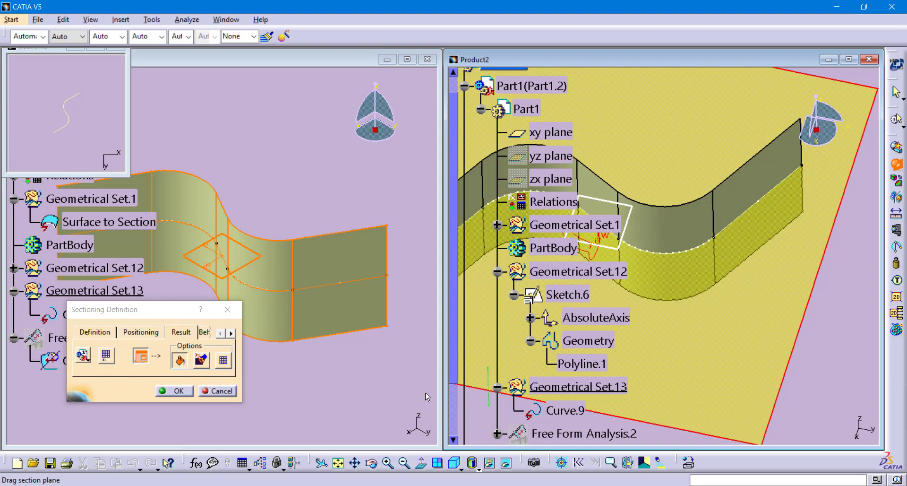
# Close the sectioning definition and maximize the Product2 window.
pyautogui.click(184, 393)
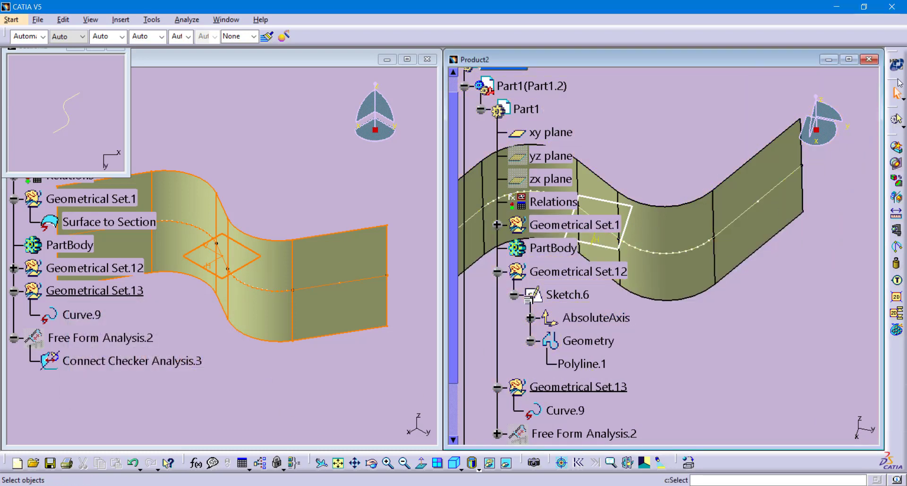
pyautogui.click(848, 59)
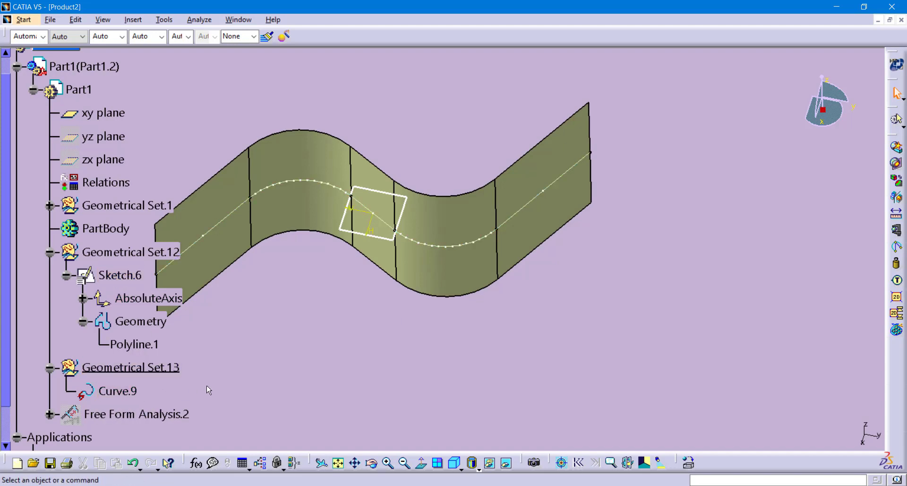
# Check Curve.9 with a Boundary G1 Connect Checker, keeping Analysis.4 (6.488deg maximum deviation).
pyautogui.click(75, 88)
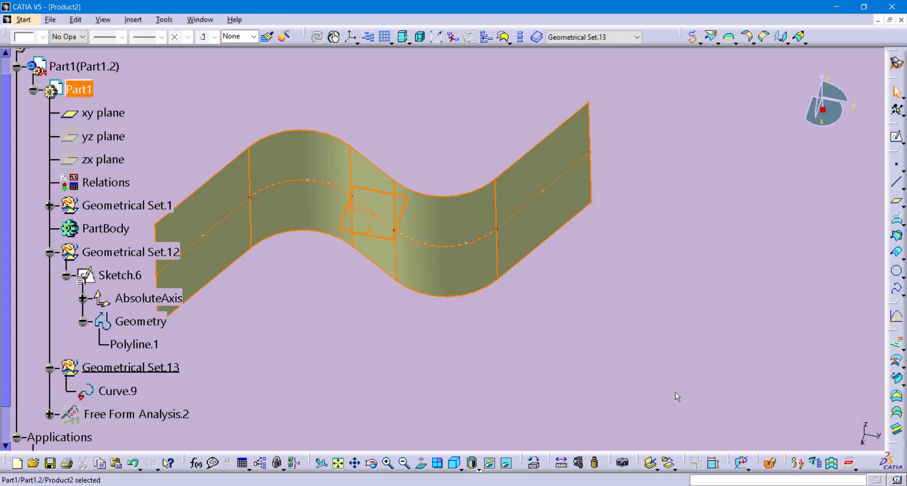
pyautogui.click(742, 464)
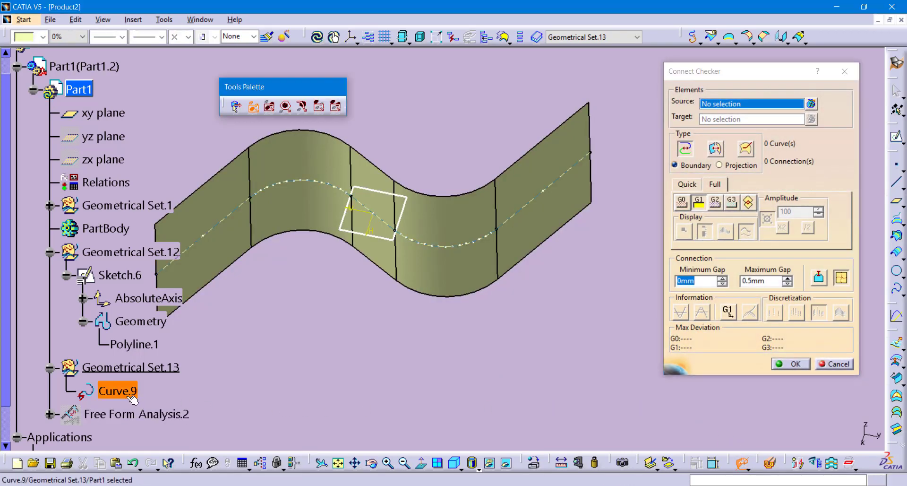
pyautogui.click(127, 396)
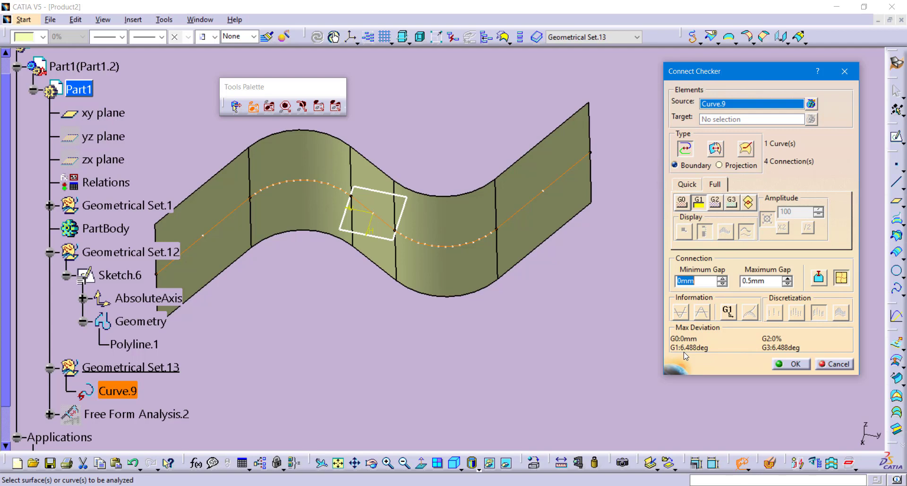
pyautogui.click(801, 368)
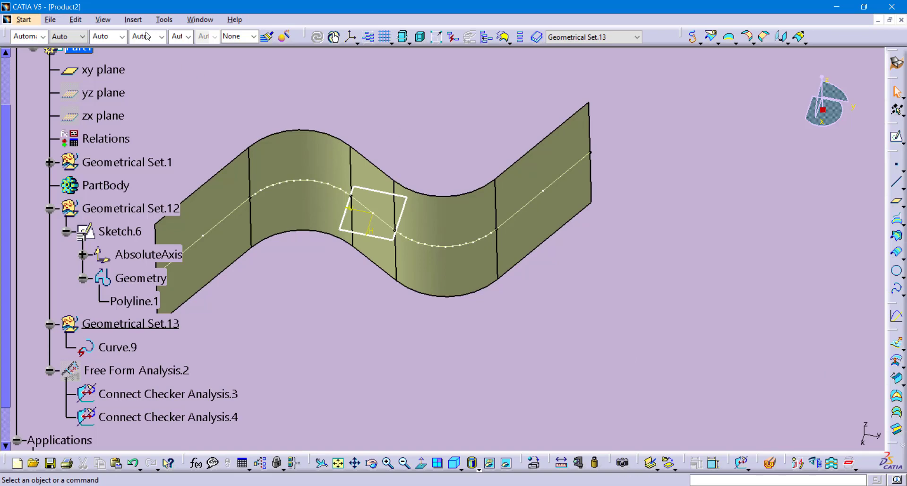
# Set Display Performance 3D accuracy to Fixed 0.01 and curves' accuracy ratio to 0.10.
pyautogui.click(164, 19)
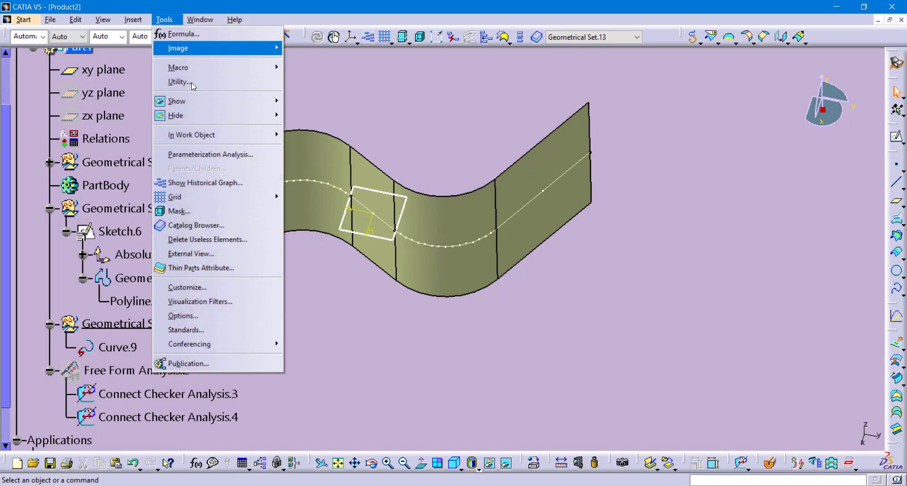
pyautogui.click(207, 315)
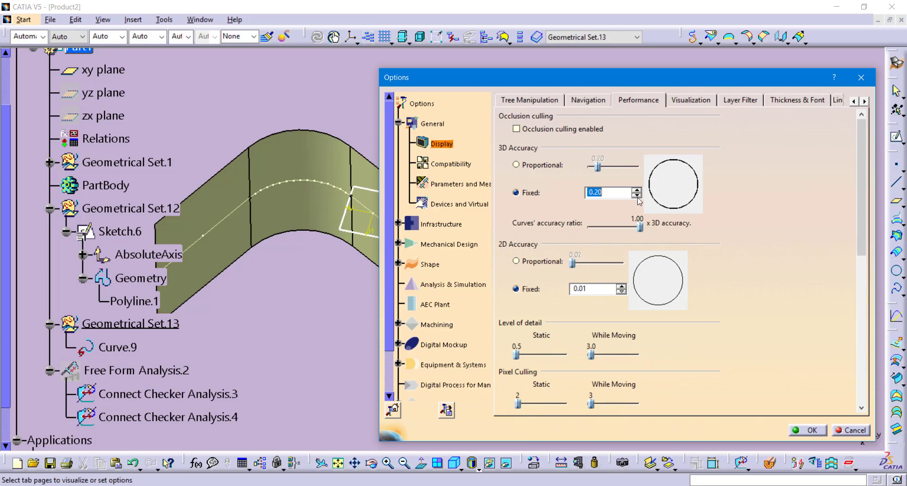
pyautogui.click(637, 195)
pyautogui.moveTo(640, 228); pyautogui.dragTo(587, 230)
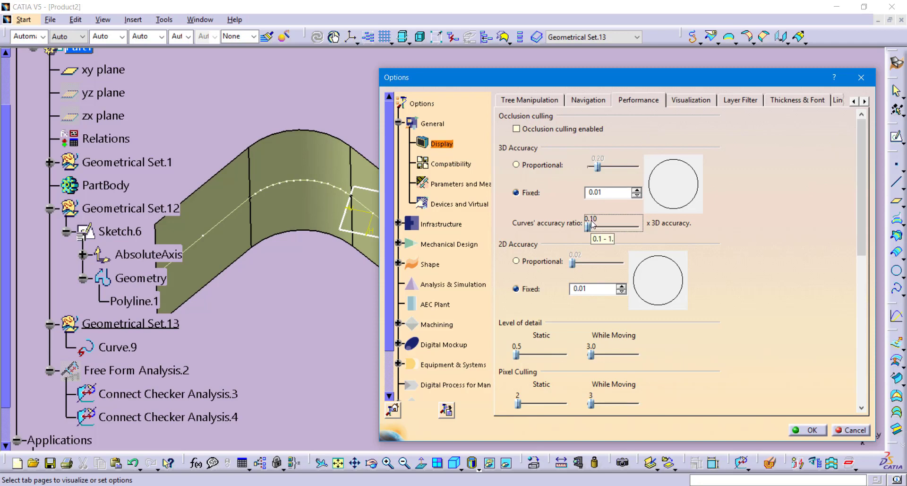
pyautogui.click(808, 429)
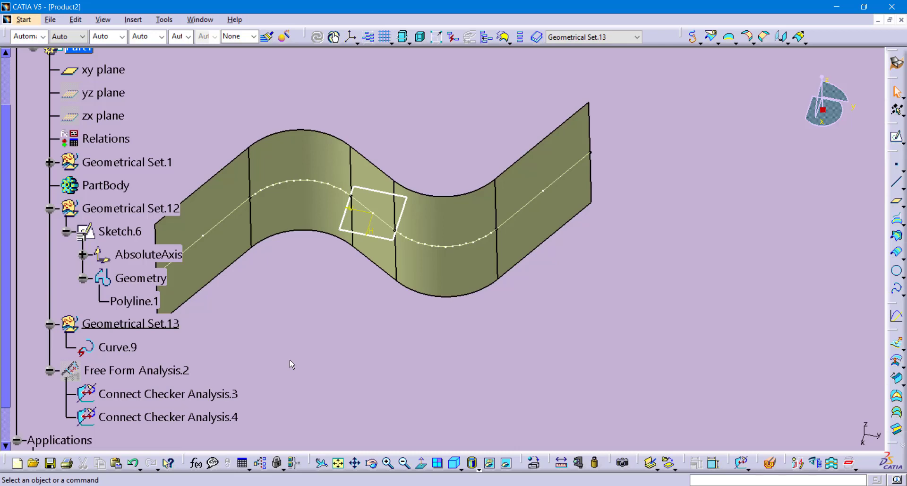
# Activate Product2 and open Section.2's sectioning definition.
pyautogui.scroll(3, 290, 363)
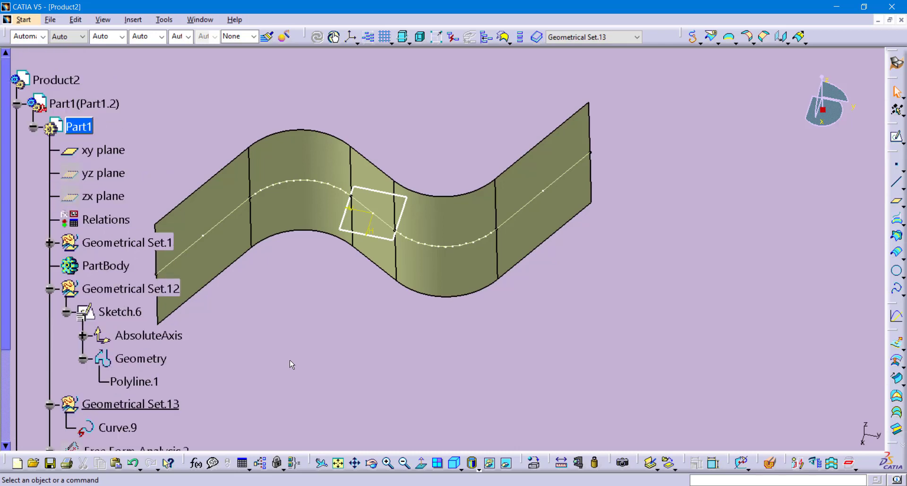
pyautogui.doubleClick(60, 83)
pyautogui.scroll(-1, 158, 103)
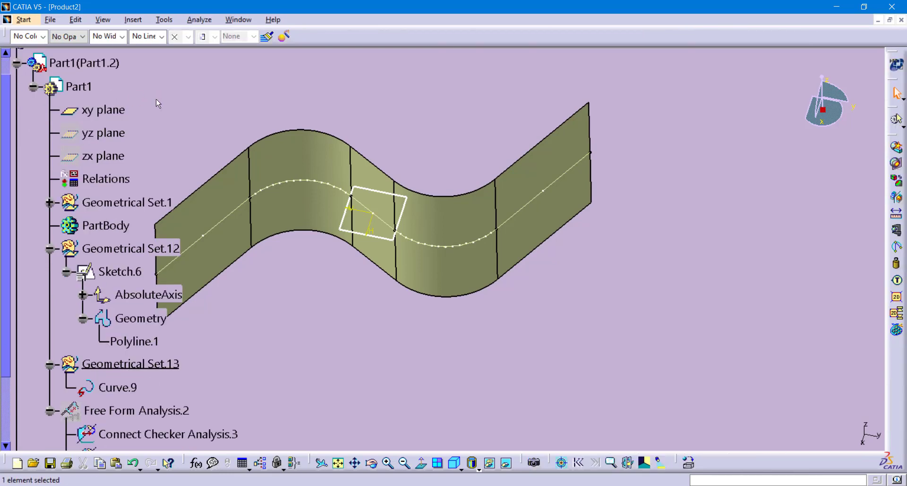
pyautogui.scroll(-5, 158, 103)
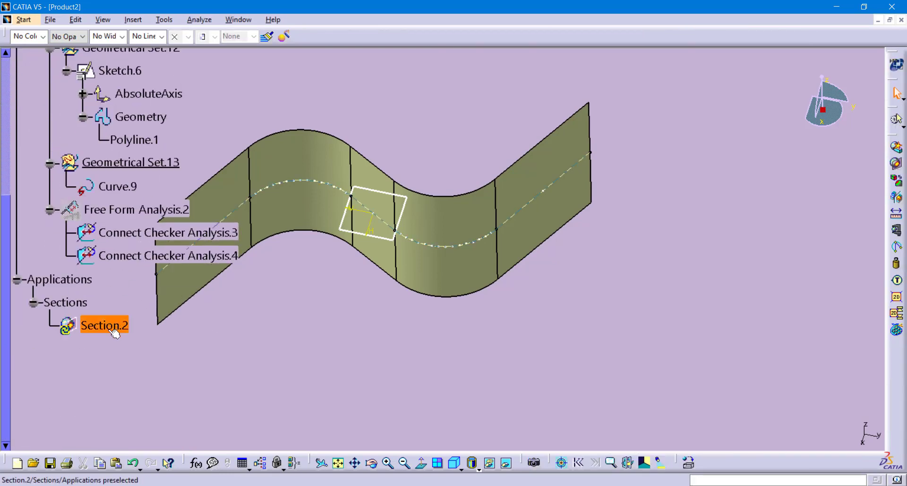
pyautogui.doubleClick(112, 331)
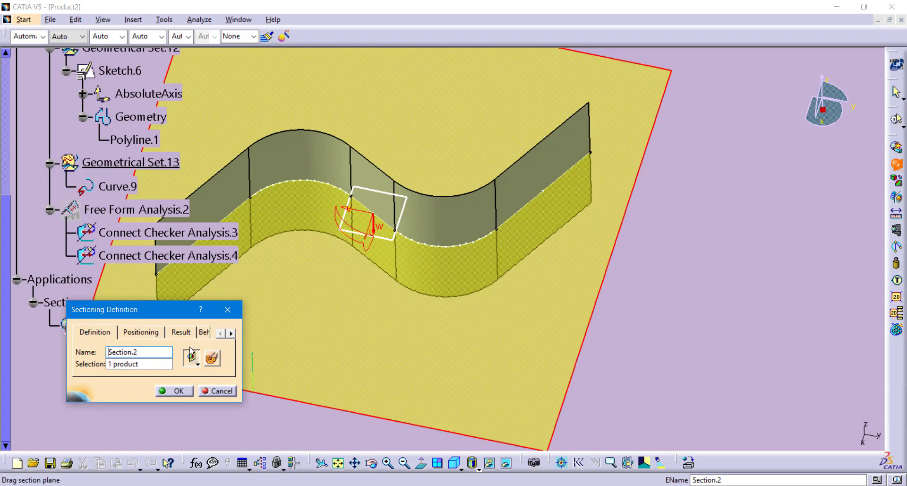
# Export the section result into existing Part1 as Geometrical Set.14 and close the dialog.
pyautogui.click(181, 332)
pyautogui.moveTo(168, 310); pyautogui.dragTo(159, 140)
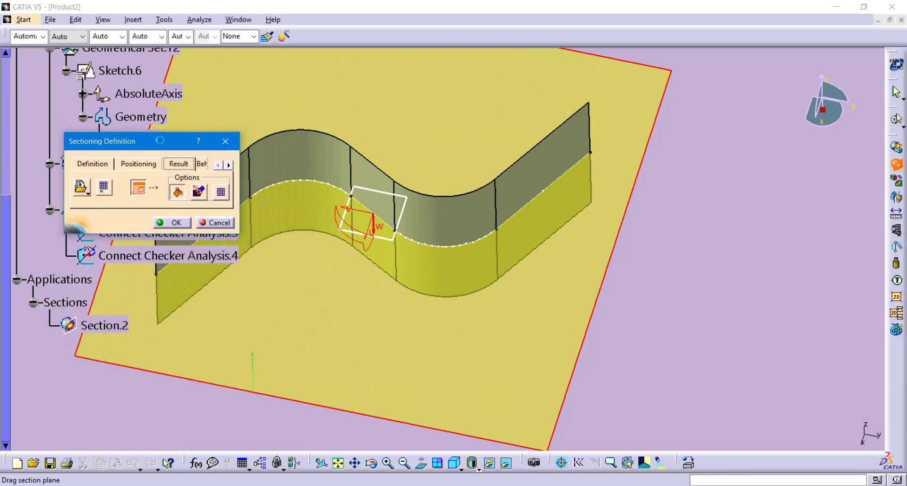
pyautogui.click(86, 191)
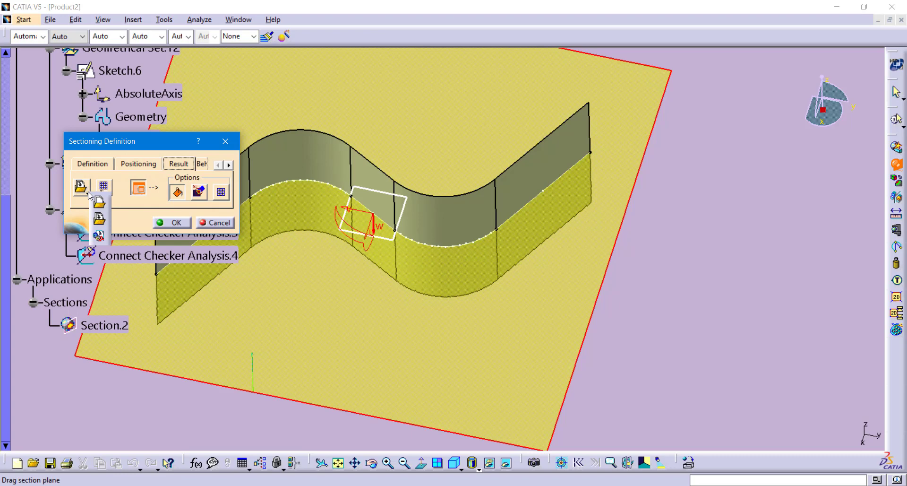
pyautogui.click(101, 236)
pyautogui.scroll(5, 68, 108)
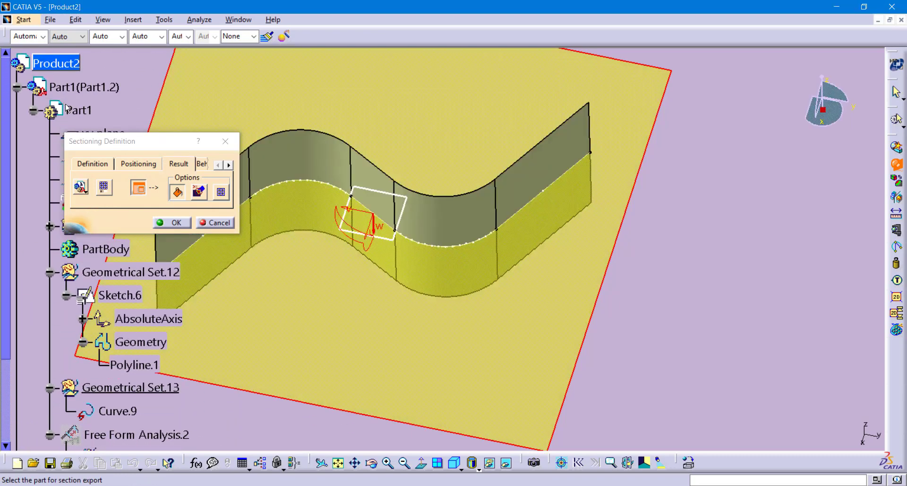
pyautogui.click(69, 110)
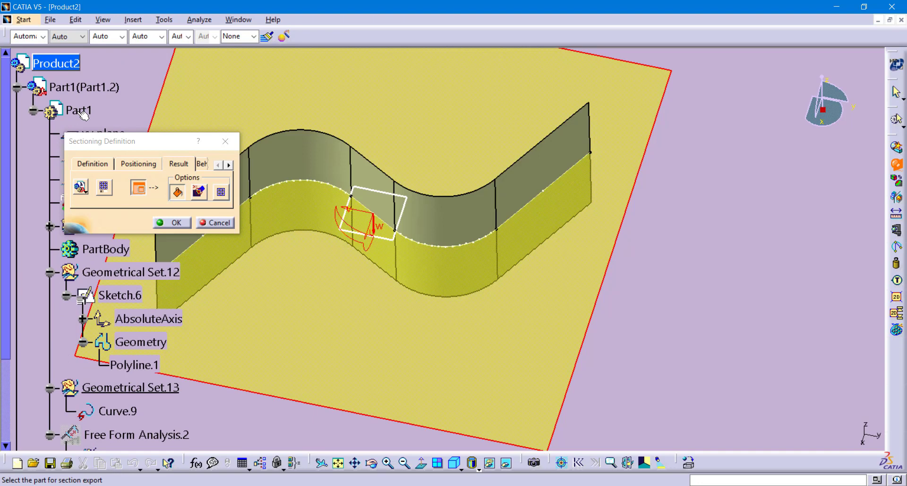
pyautogui.click(175, 223)
pyautogui.scroll(-5, 207, 415)
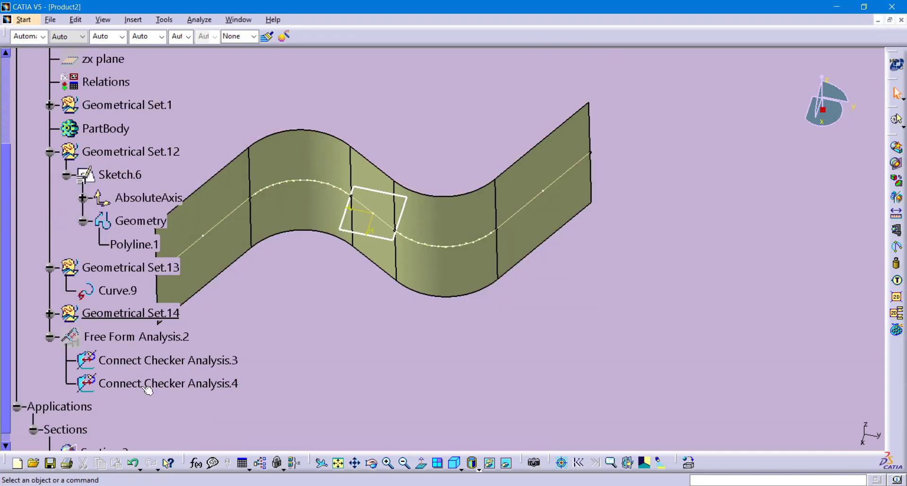
# Run Connect Checker on Curve.10, comparing against Curve.9, and keep it as Analysis.5.
pyautogui.click(49, 313)
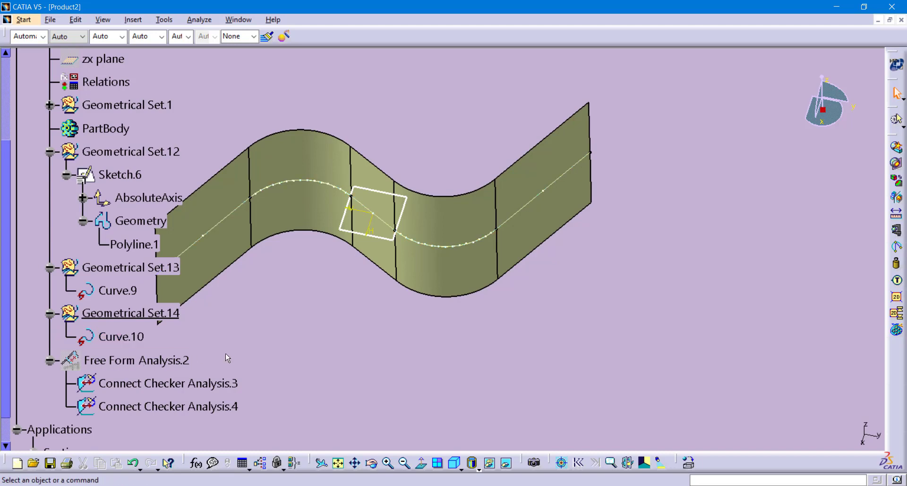
pyautogui.scroll(5, 112, 147)
pyautogui.doubleClick(78, 110)
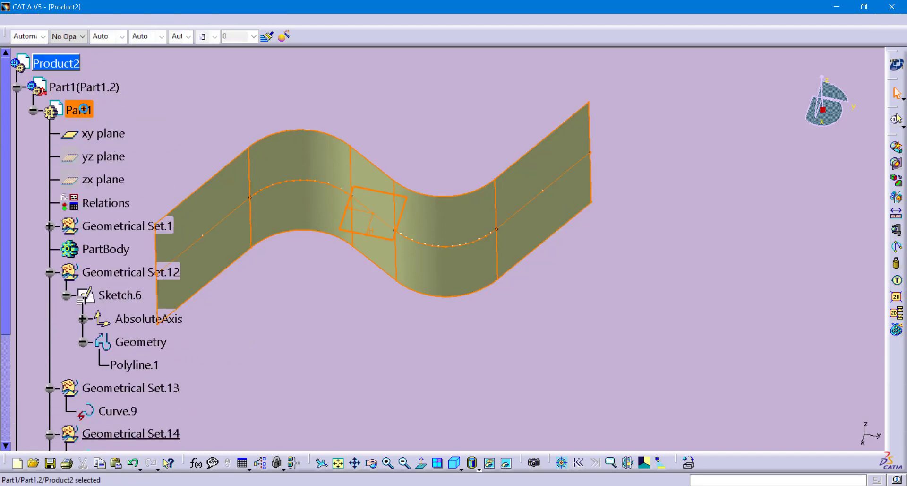
pyautogui.scroll(-3, 241, 321)
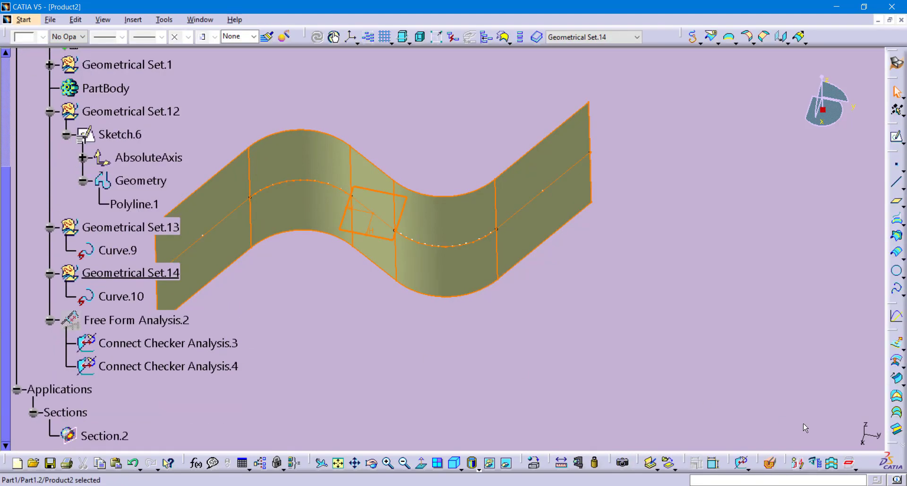
pyautogui.click(742, 463)
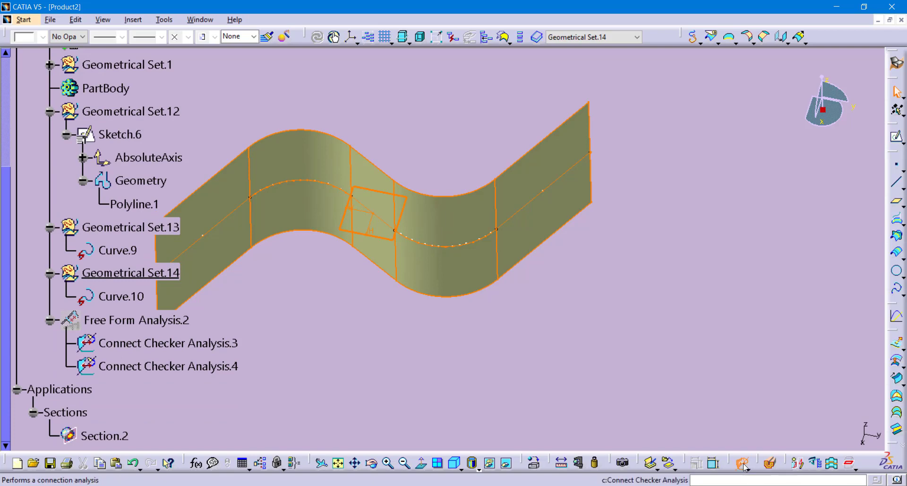
pyautogui.click(130, 296)
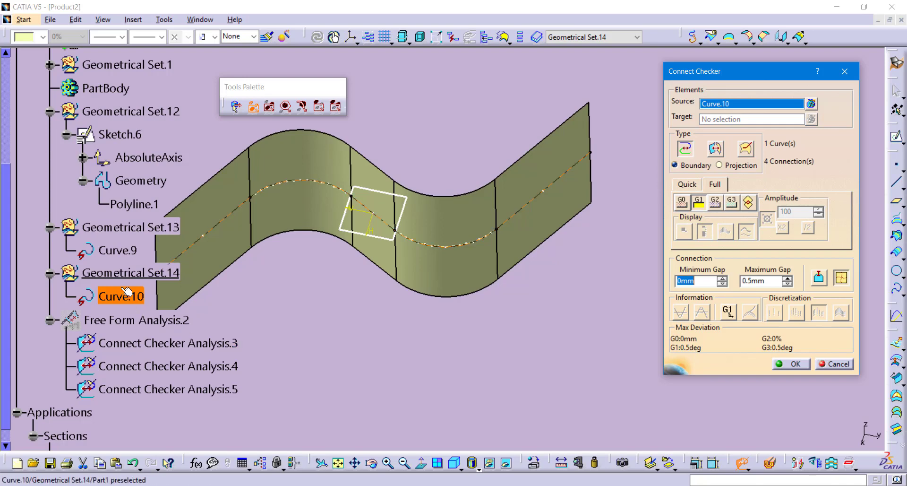
pyautogui.click(121, 249)
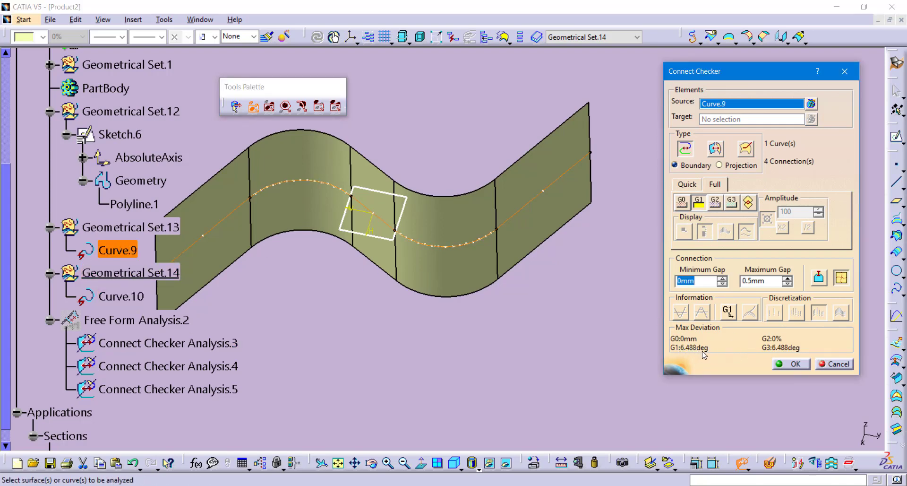
pyautogui.click(135, 297)
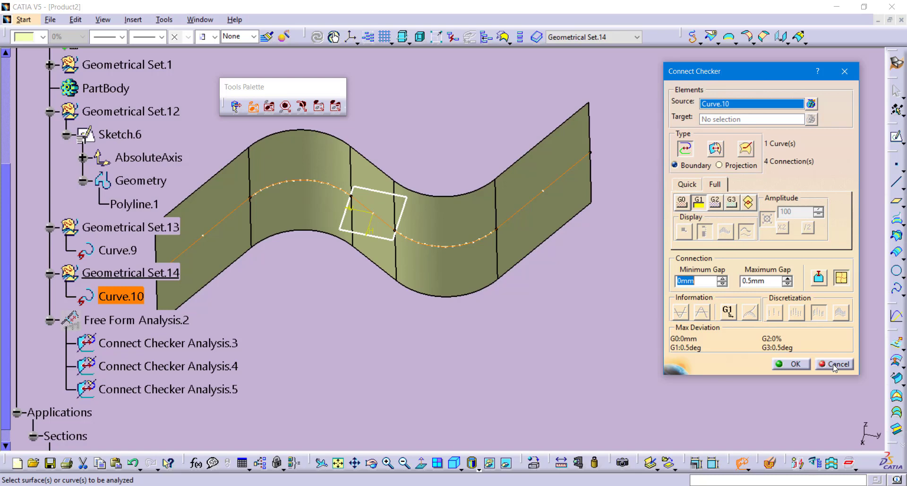
pyautogui.click(801, 365)
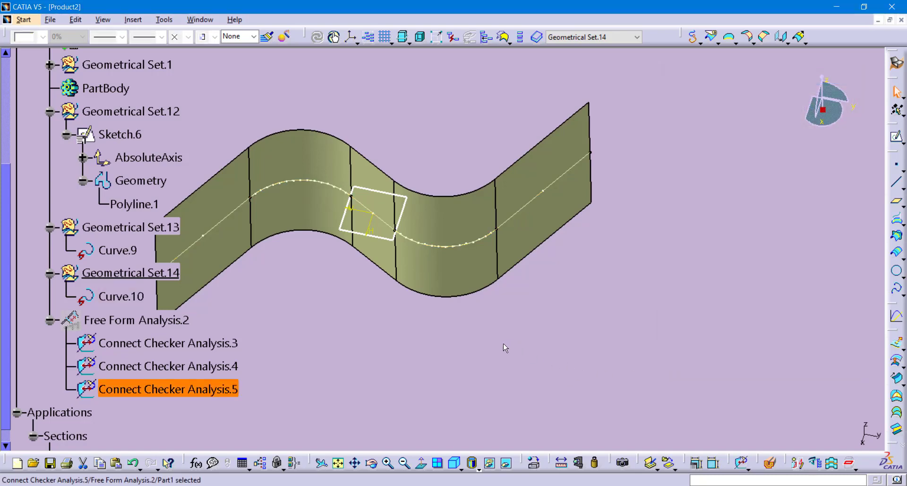
# Orbit the view so the S-curved surface faces the screen, then scroll the specification tree back up.
pyautogui.moveTo(418, 335); pyautogui.dragTo(534, 330, button='middle')
pyautogui.moveTo(489, 382); pyautogui.dragTo(506, 304, button='middle')
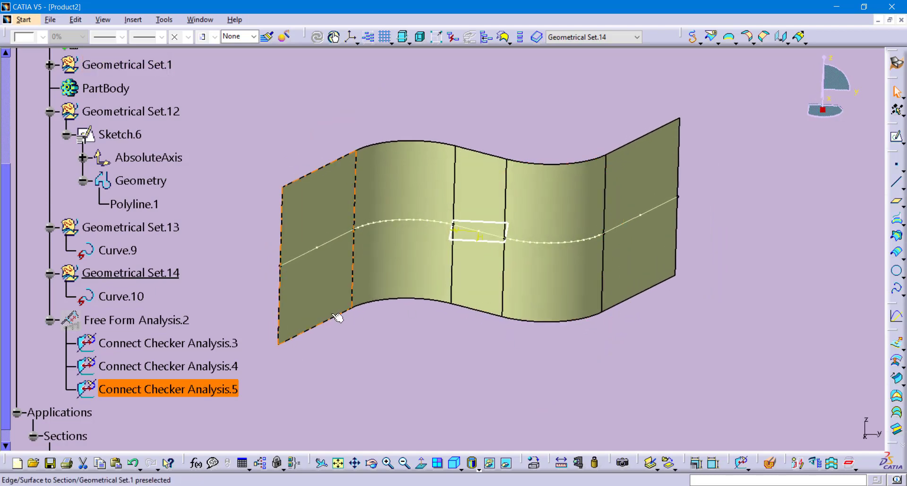
pyautogui.scroll(-3, 364, 338)
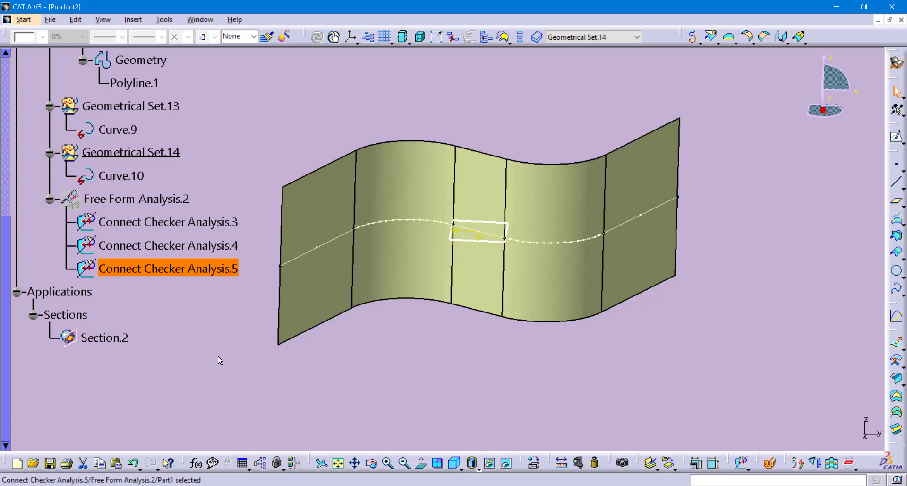
pyautogui.scroll(4, 229, 365)
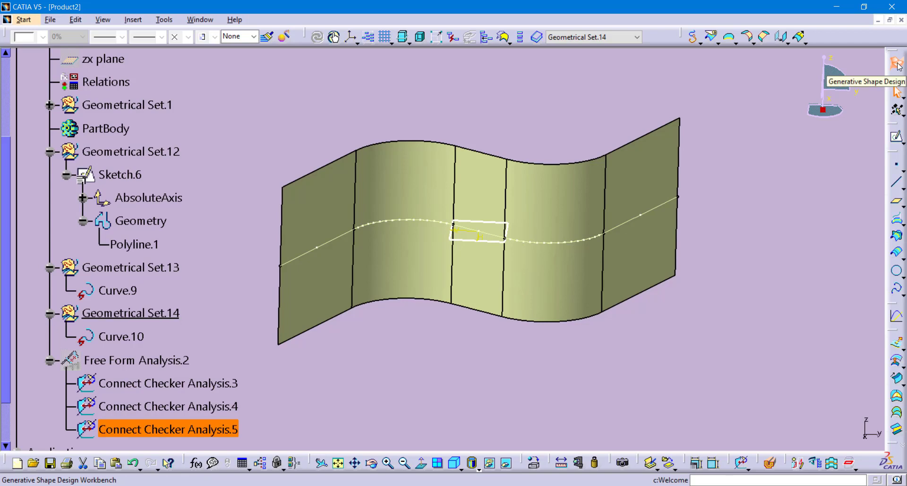
# Intersect the Surface to Section with the xy plane to create Intersect.2.
pyautogui.click(897, 242)
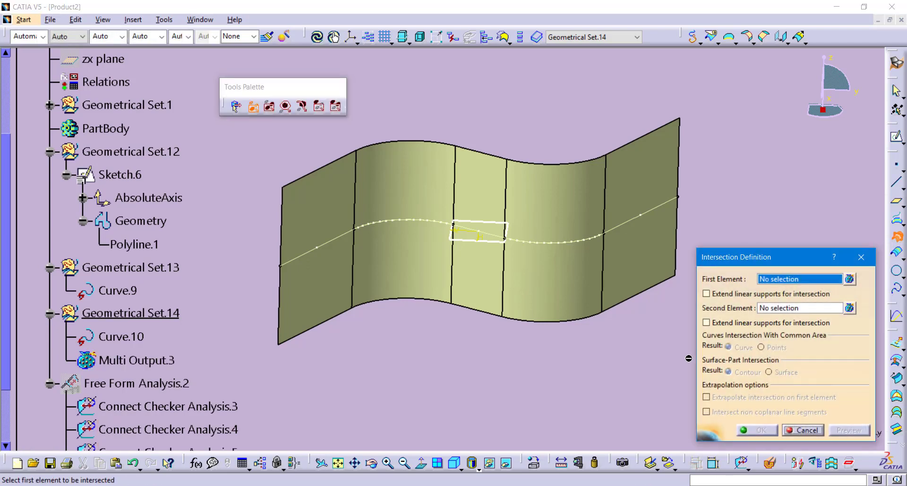
pyautogui.click(638, 274)
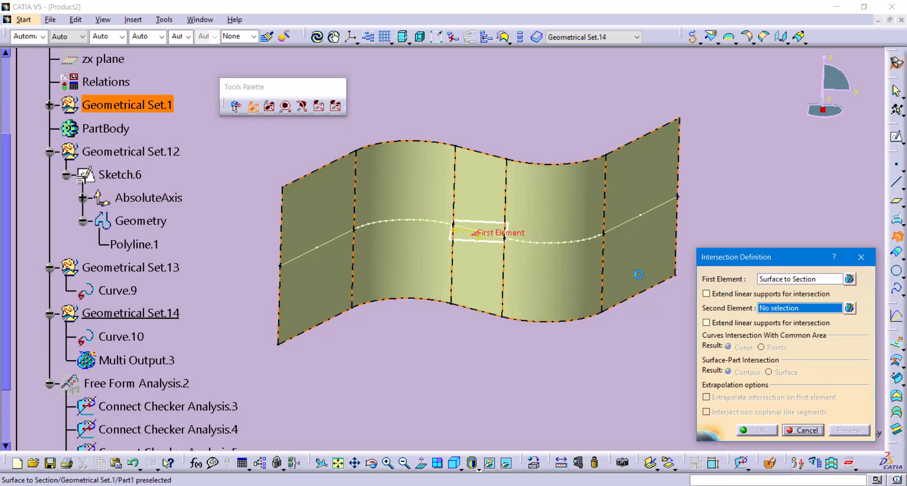
pyautogui.click(461, 239)
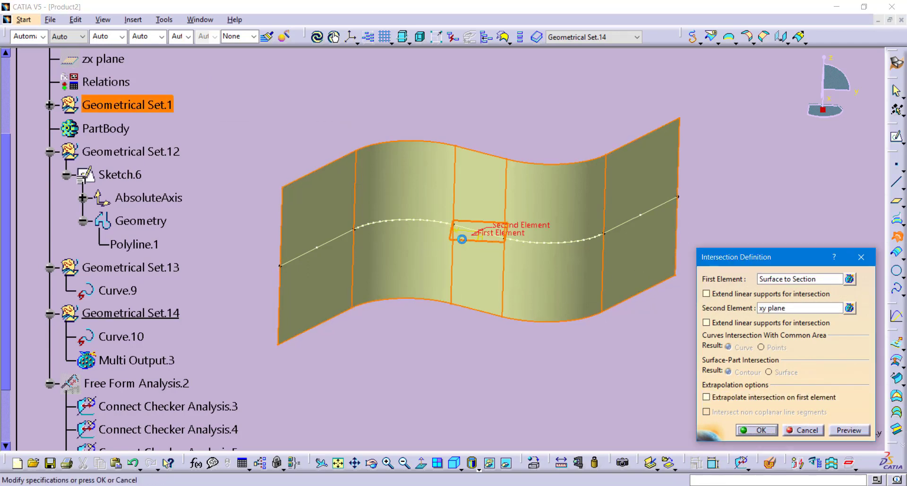
pyautogui.click(757, 430)
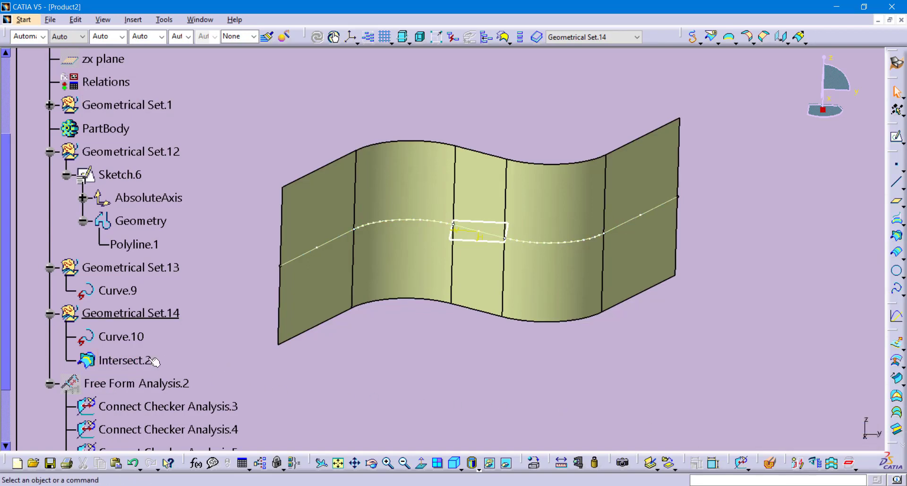
# Run Connect Checker on Intersect.2, confirming 0mm gap and 0deg tangency deviation.
pyautogui.click(742, 463)
pyautogui.click(138, 362)
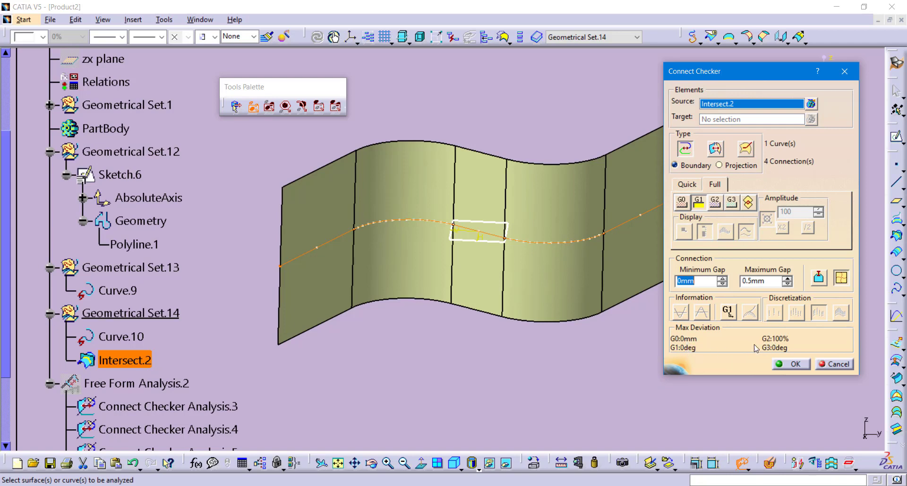
pyautogui.click(795, 364)
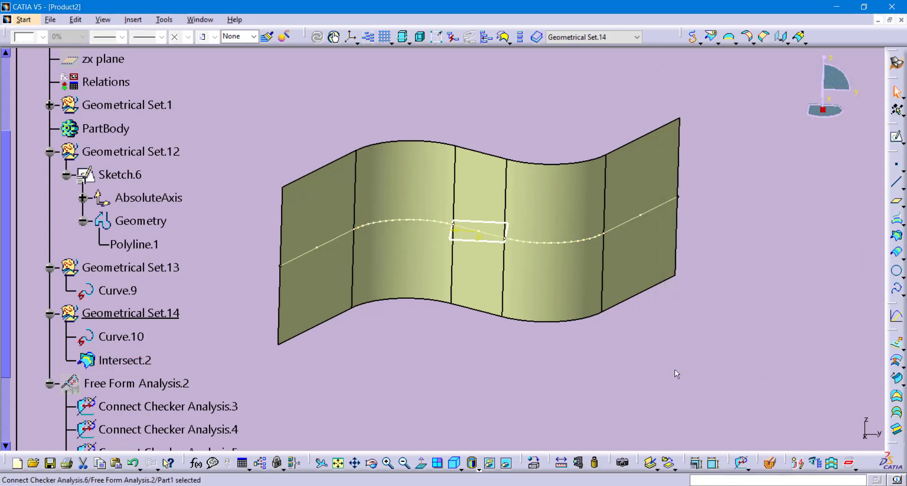